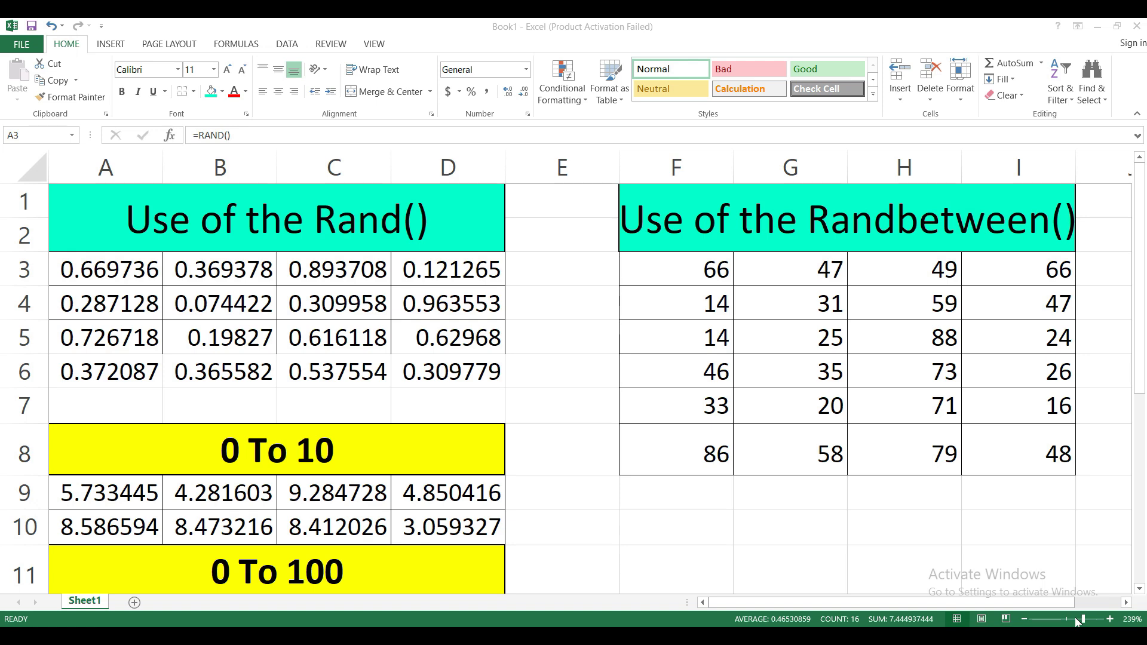
# Clear the existing random numbers from A3:D6 under the "Use of the Rand()" heading.
pyautogui.click(368, 273)
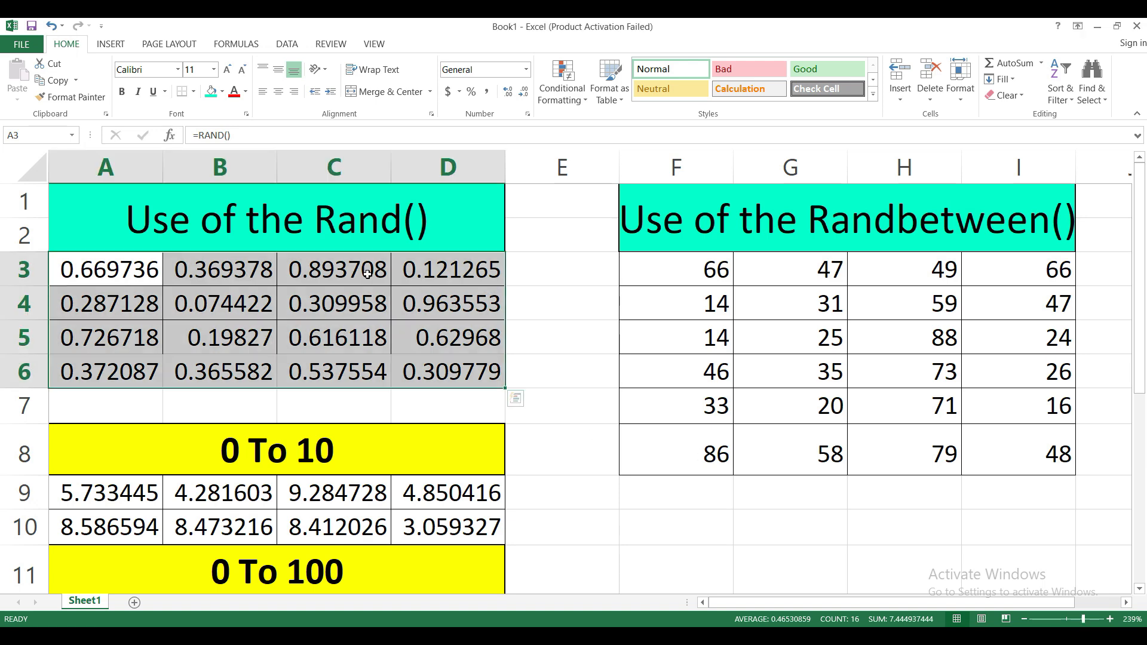
pyautogui.click(206, 346)
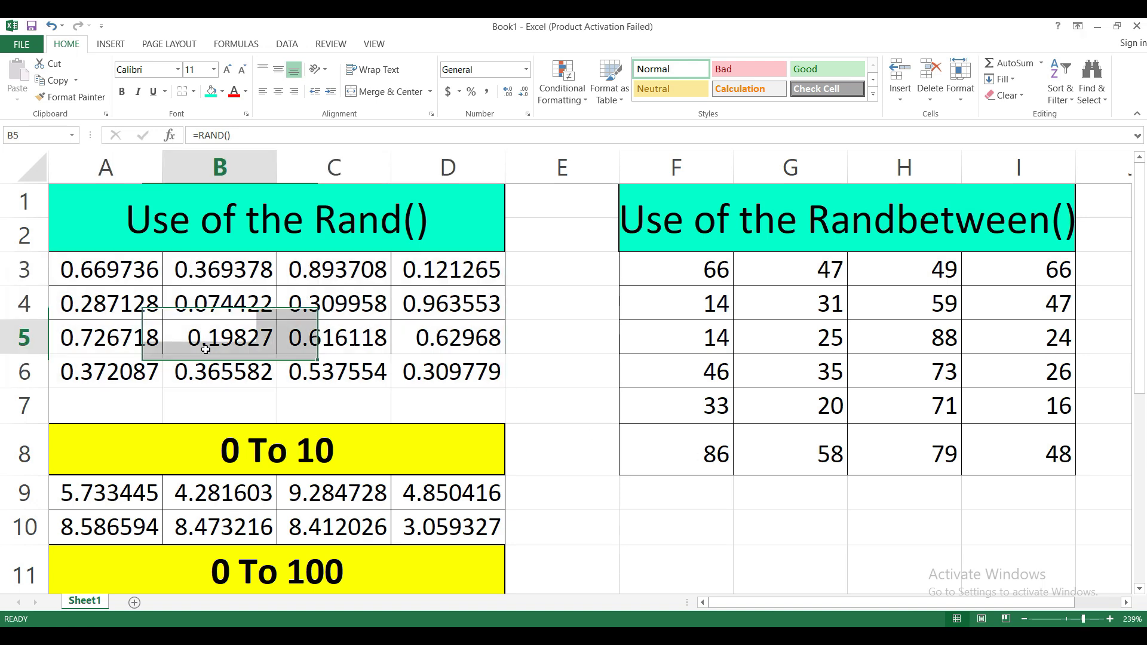
pyautogui.click(119, 272)
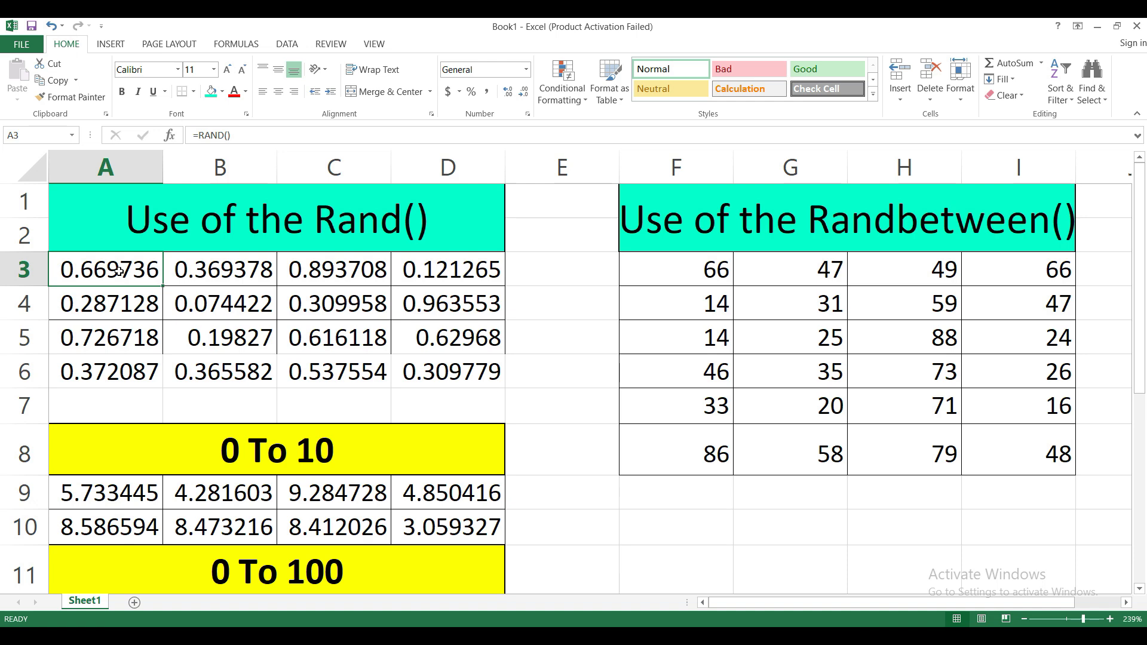
pyautogui.hotkey('shift', 'Right')
pyautogui.hotkey('shift', 'Right')
pyautogui.hotkey('shift', 'Right')
pyautogui.hotkey('shift', 'Down')
pyautogui.hotkey('shift', 'Down')
pyautogui.hotkey('shift', 'Down')
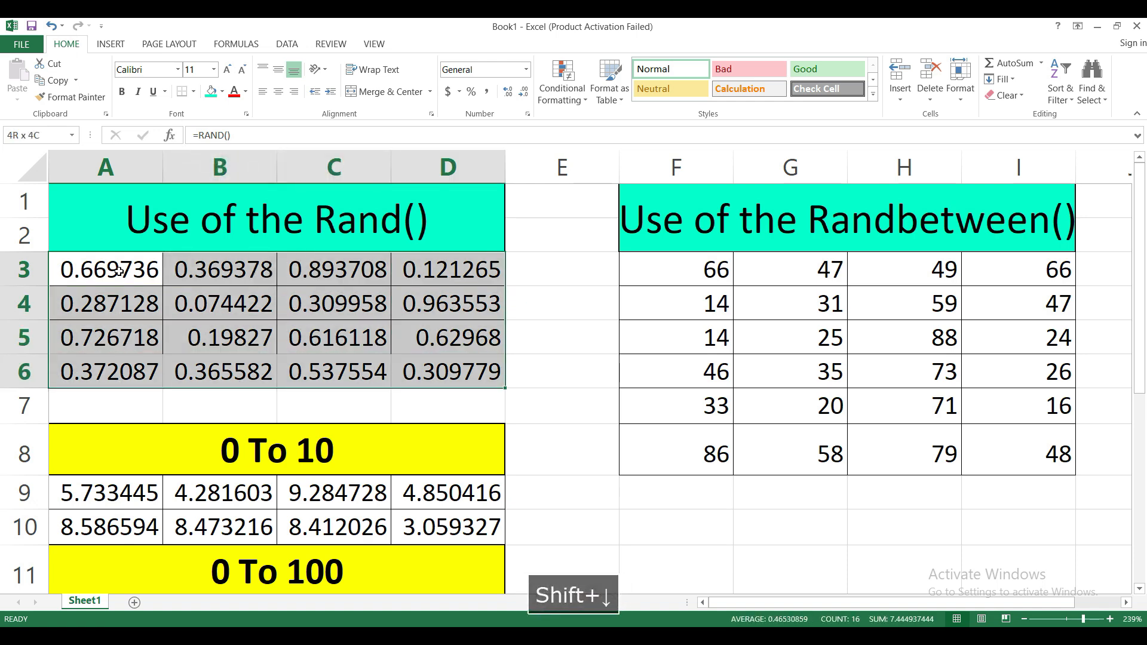
pyautogui.press('Delete')
# Fill the whole range A3:D6 with the formula =RAND() in one entry.
pyautogui.click(118, 271)
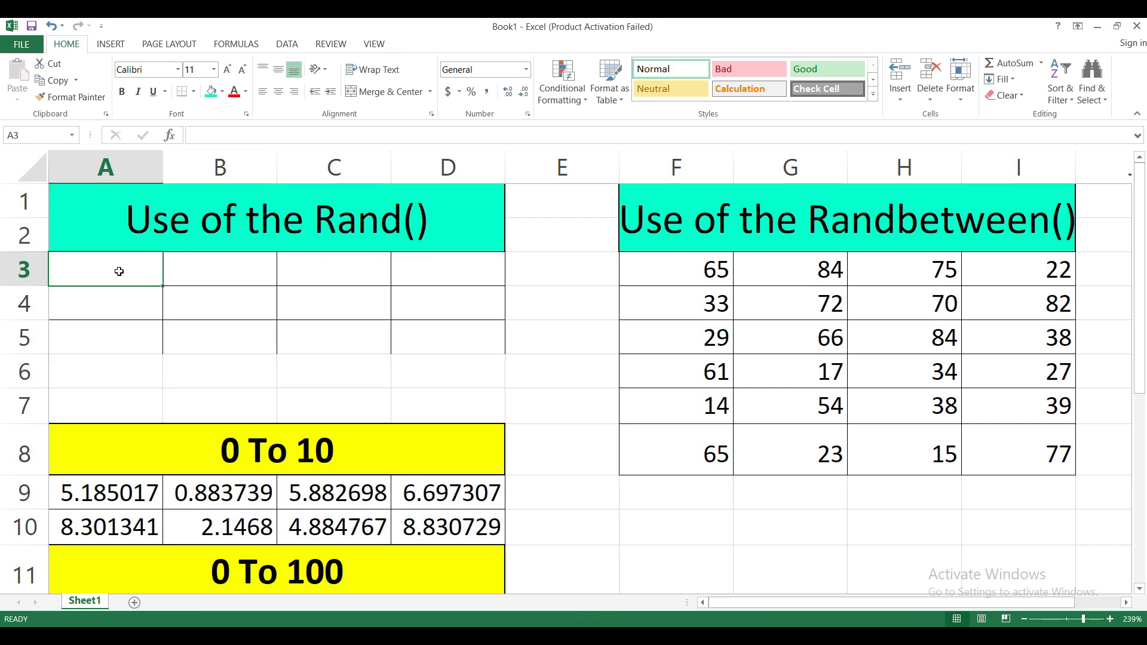
pyautogui.hotkey('shift', 'Right')
pyautogui.hotkey('shift', 'Right')
pyautogui.hotkey('shift', 'Right')
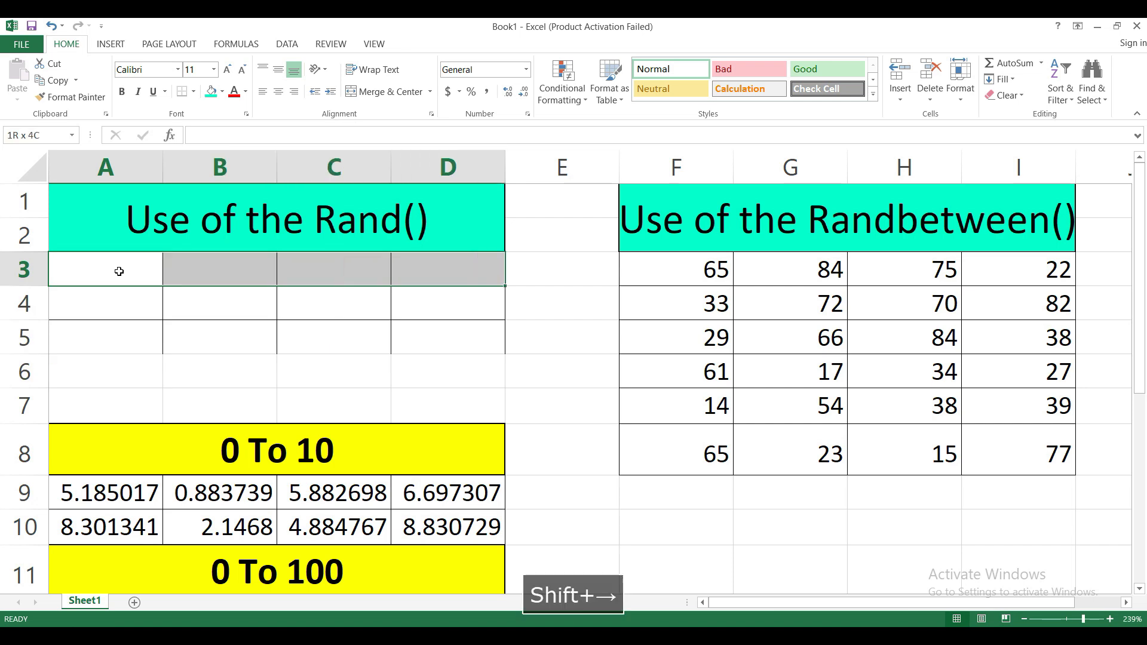
pyautogui.hotkey('shift', 'Down')
pyautogui.hotkey('shift', 'Down')
pyautogui.hotkey('shift', 'Down')
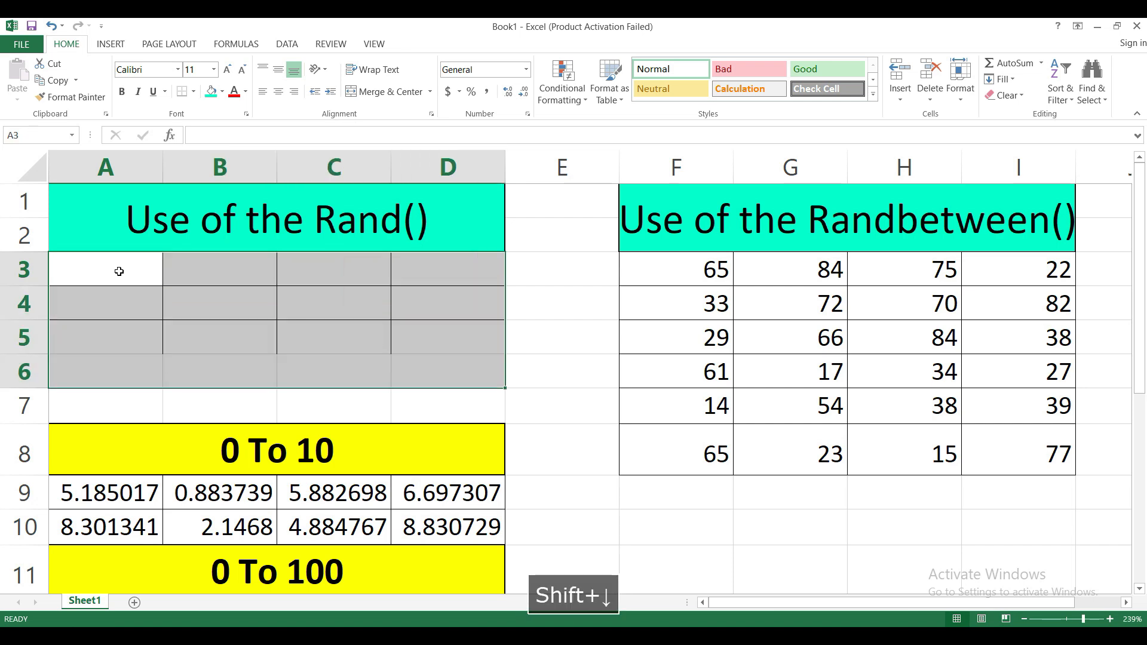
pyautogui.write('=rand')
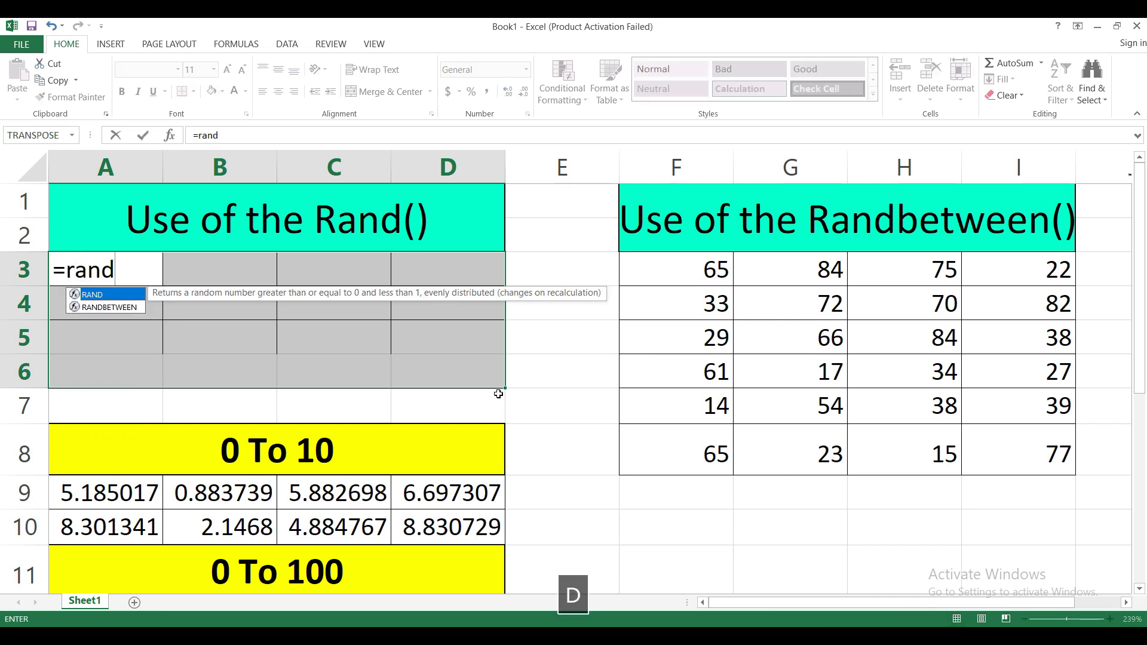
pyautogui.write('()')
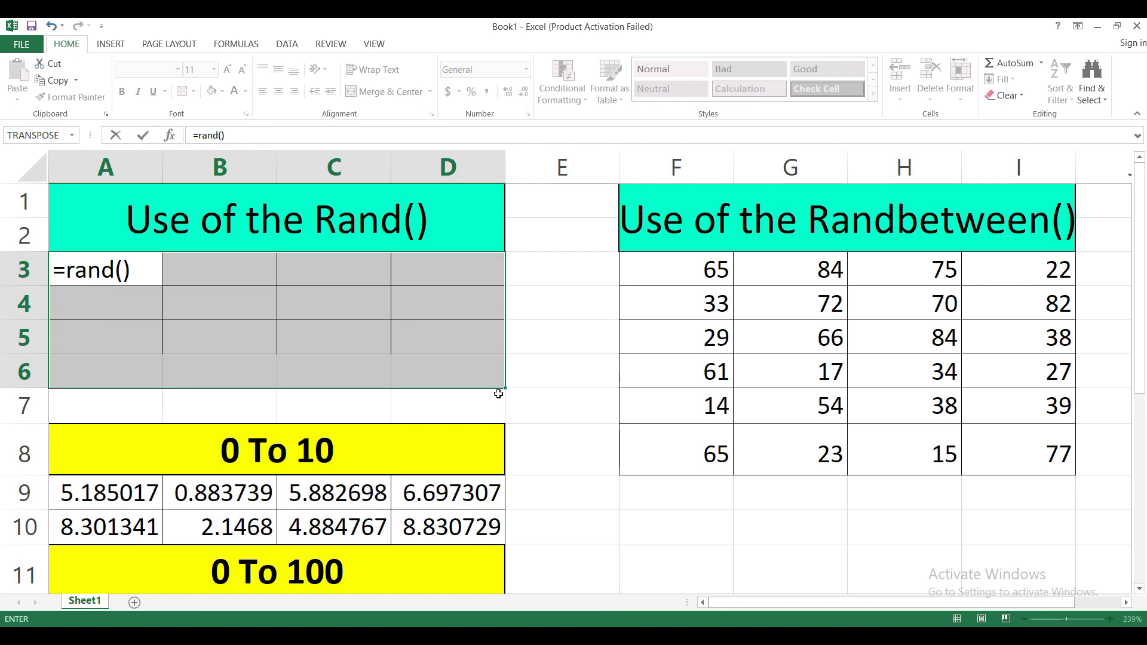
pyautogui.hotkey('ctrl', 'Return')
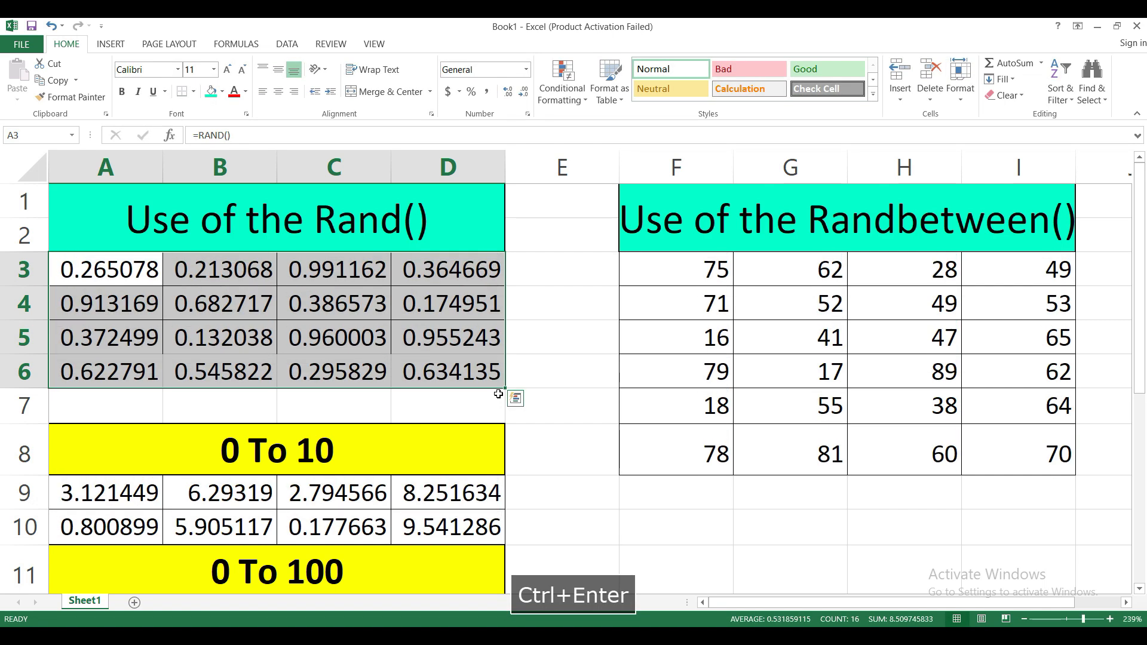
# Enter 23878 in cell E5 to trigger a recalculation of the random numbers.
pyautogui.click(118, 271)
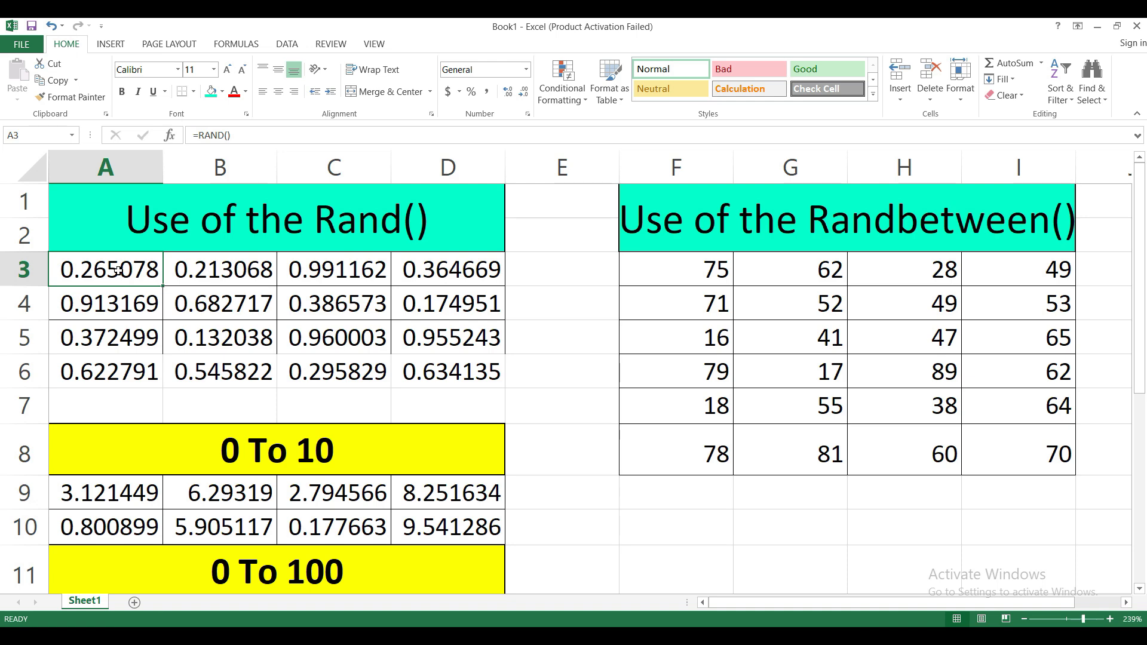
pyautogui.click(574, 327)
pyautogui.write('23878')
pyautogui.press('Return')
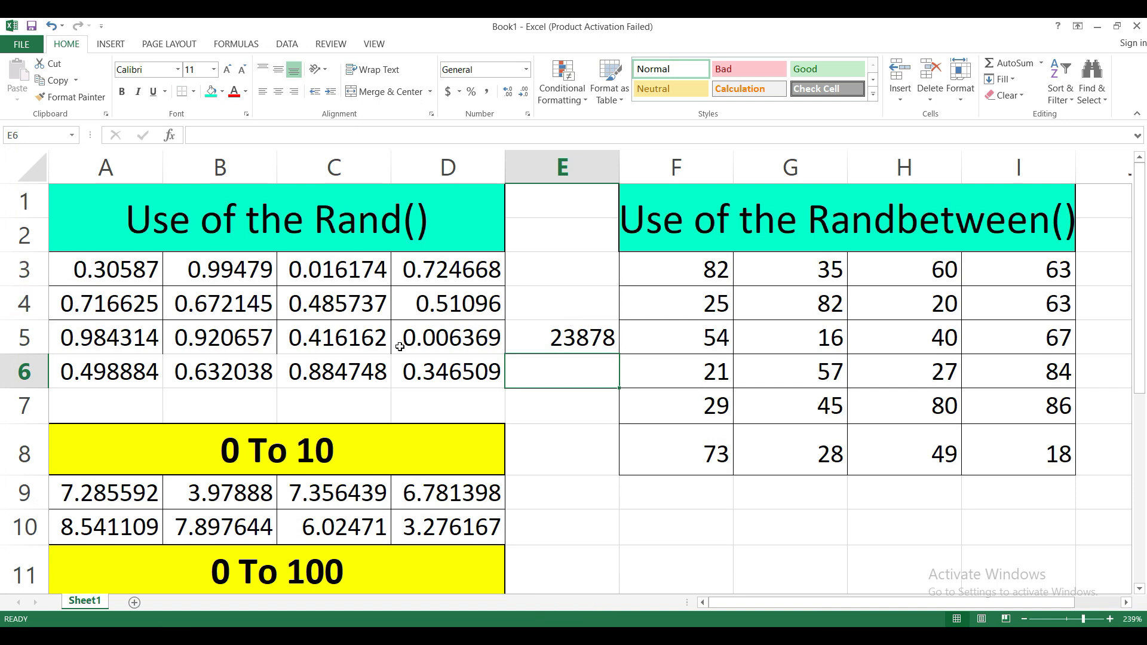
# Replace the RAND formulas in A3:D6 with static numbers by copying the range and pasting it in place as values.
pyautogui.click(67, 270)
pyautogui.hotkey('shift', 'Right')
pyautogui.hotkey('shift', 'Right')
pyautogui.hotkey('shift', 'Right')
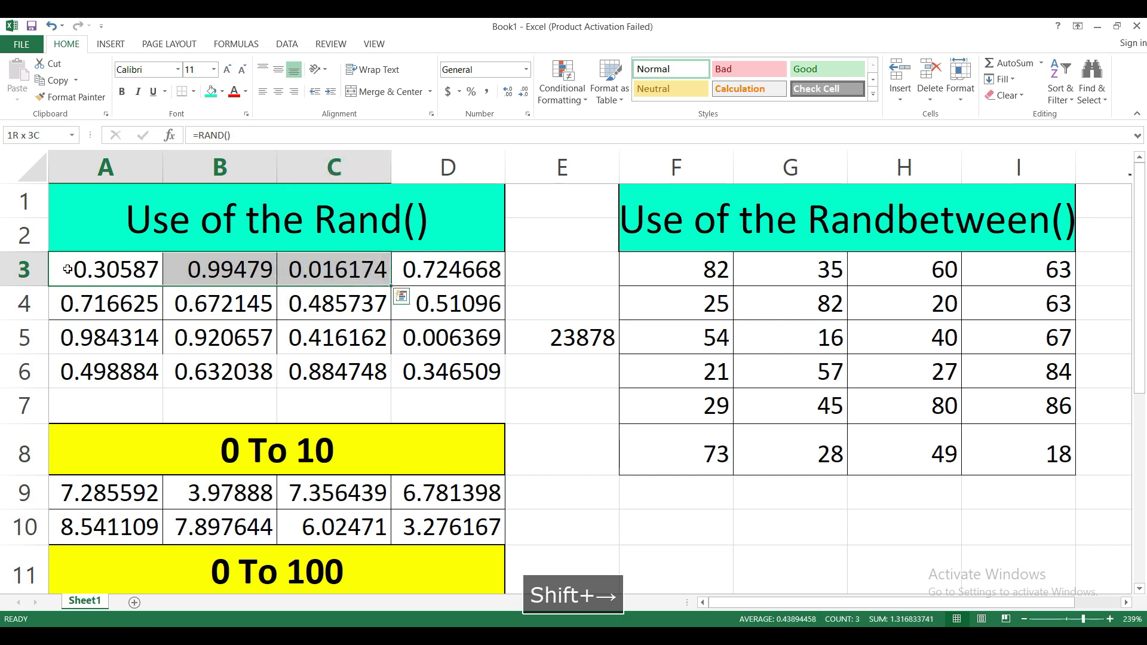
pyautogui.hotkey('shift', 'Down')
pyautogui.hotkey('shift', 'Down')
pyautogui.hotkey('shift', 'Down')
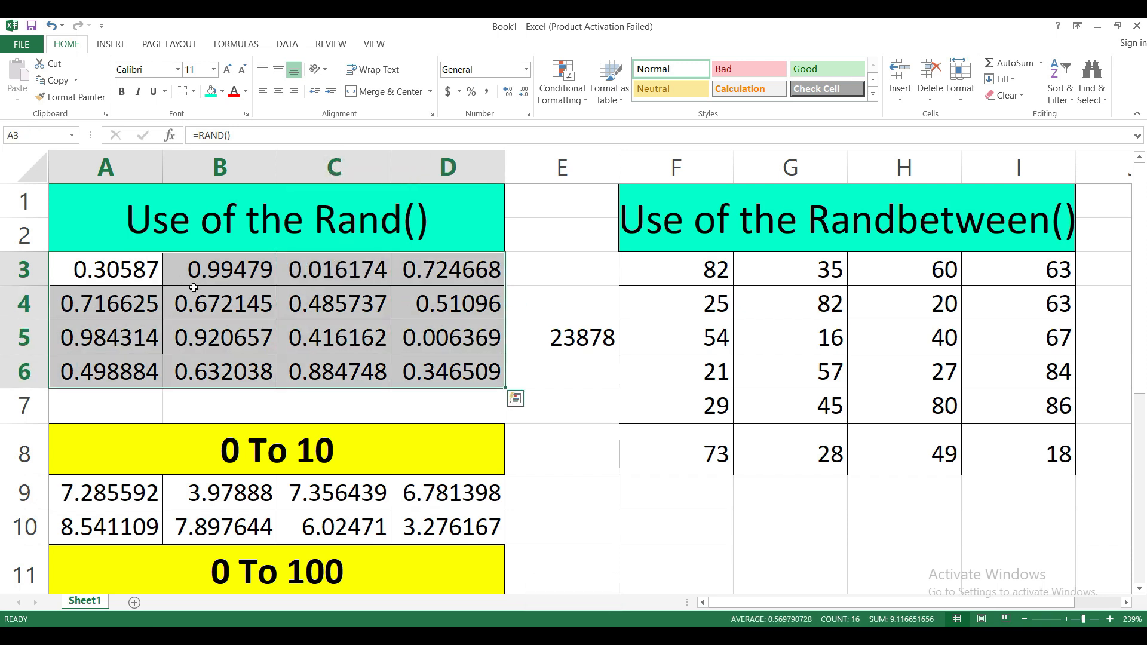
pyautogui.hotkey('ctrl', 'c')
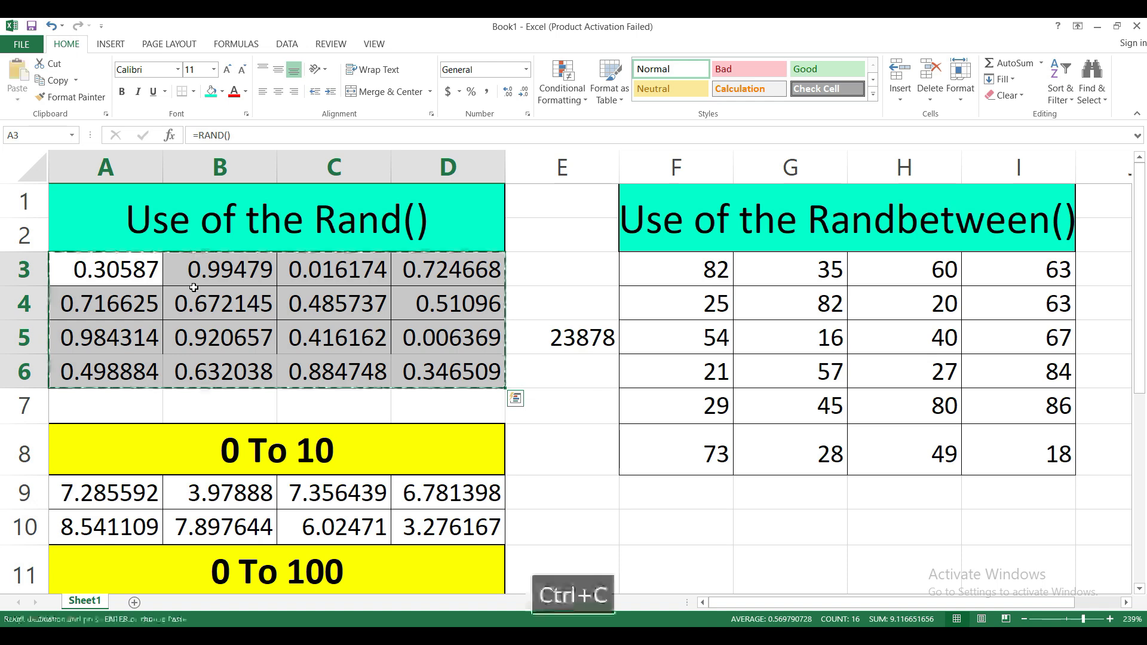
pyautogui.rightClick(194, 287)
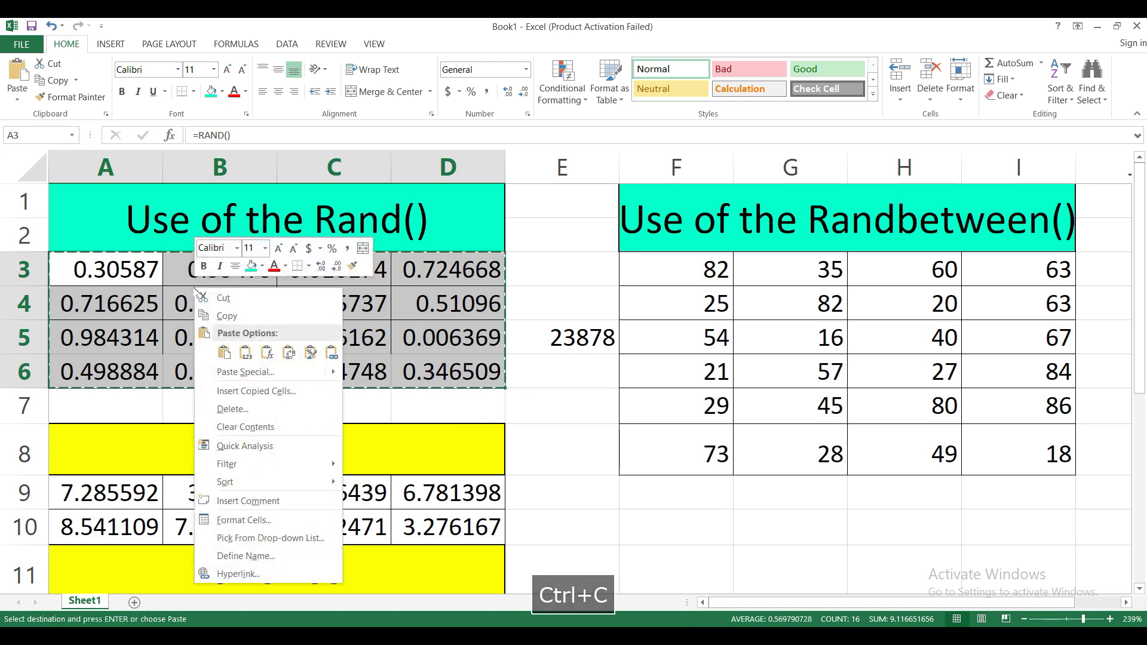
pyautogui.click(276, 374)
pyautogui.click(173, 315)
pyautogui.click(326, 481)
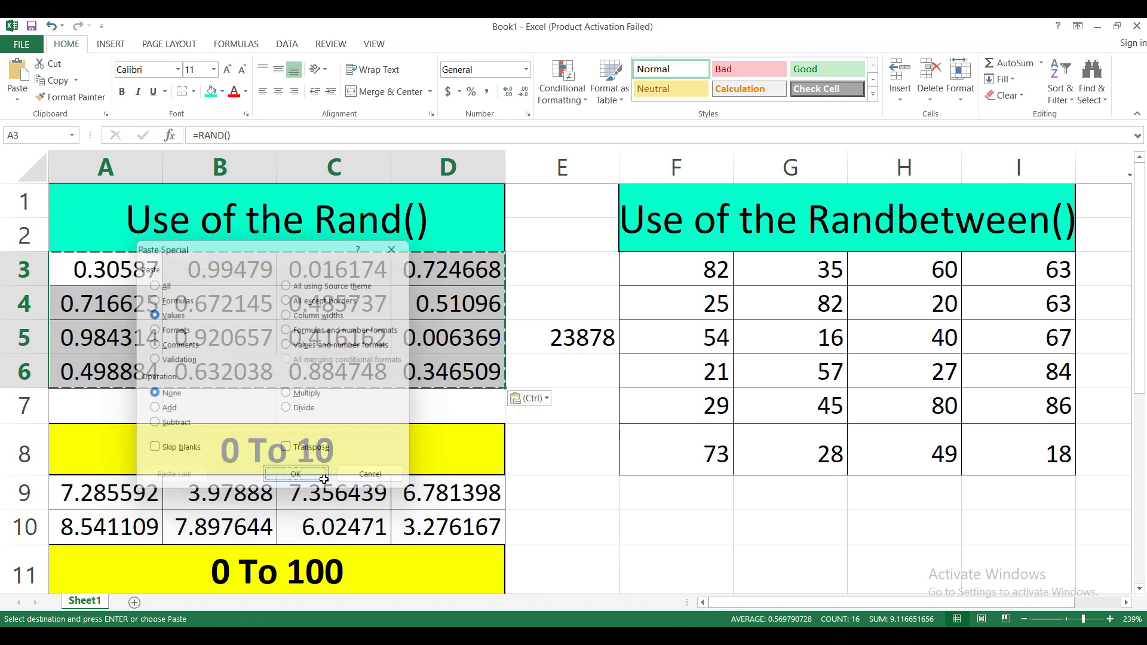
pyautogui.click(568, 426)
pyautogui.press('Escape')
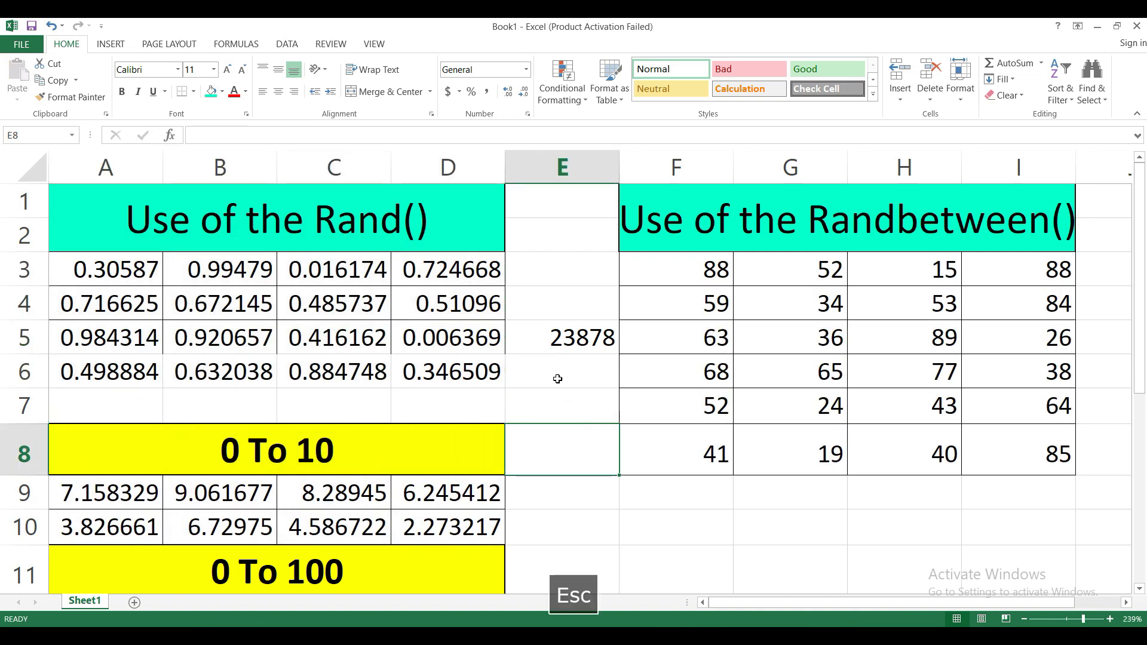
# Enter the test numbers 85829 in E6 and 3825 in E7.
pyautogui.click(556, 375)
pyautogui.write('85829')
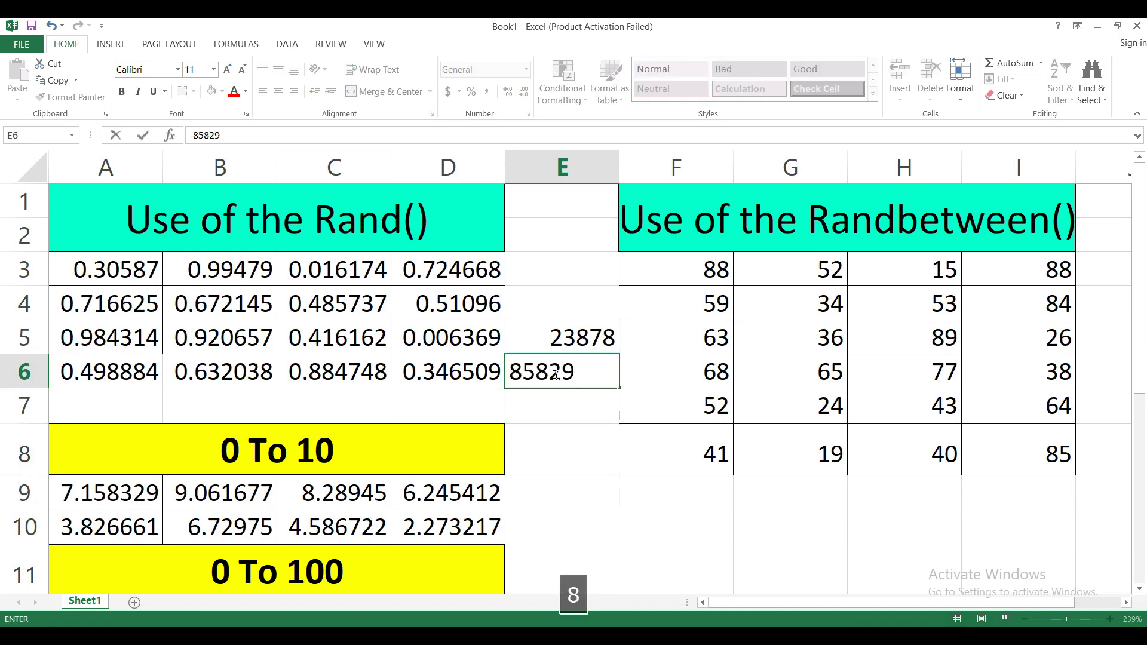
pyautogui.press('Return')
pyautogui.write('3825')
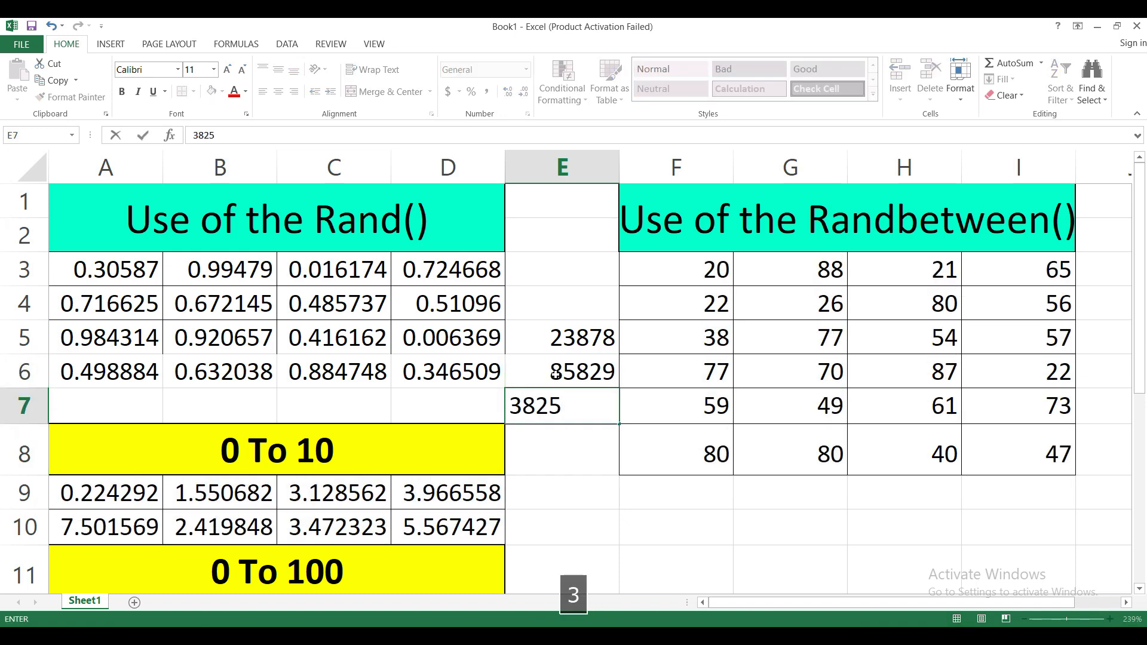
pyautogui.press('Return')
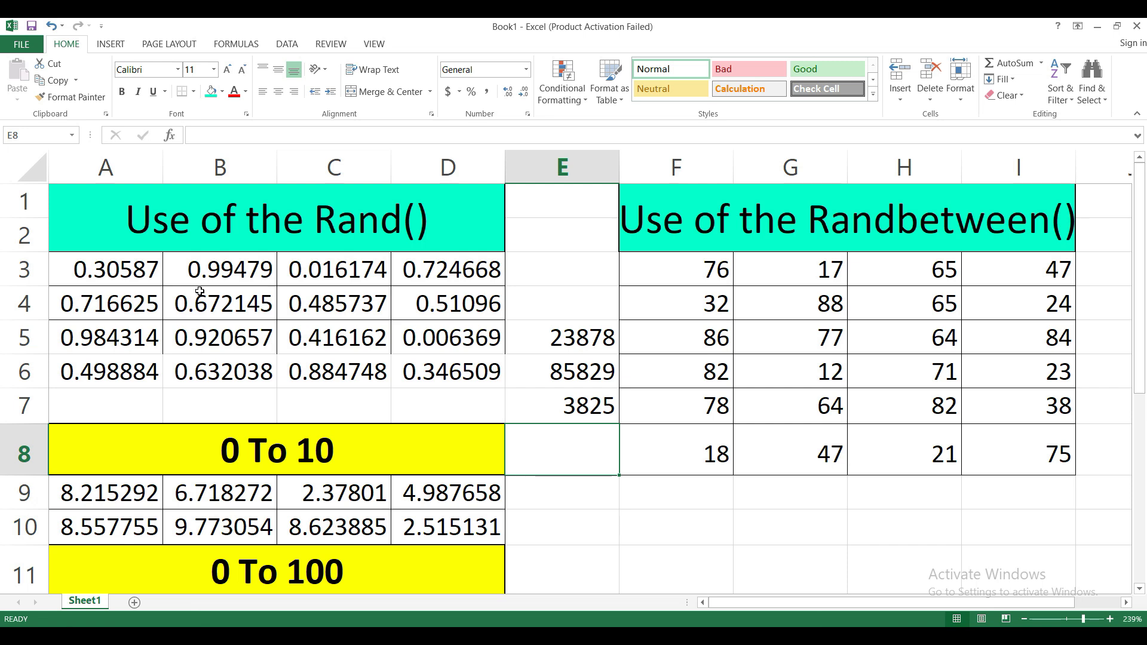
# Examine the contents of individual cells in A3:D4 to check whether they hold formulas or fixed values.
pyautogui.click(199, 291)
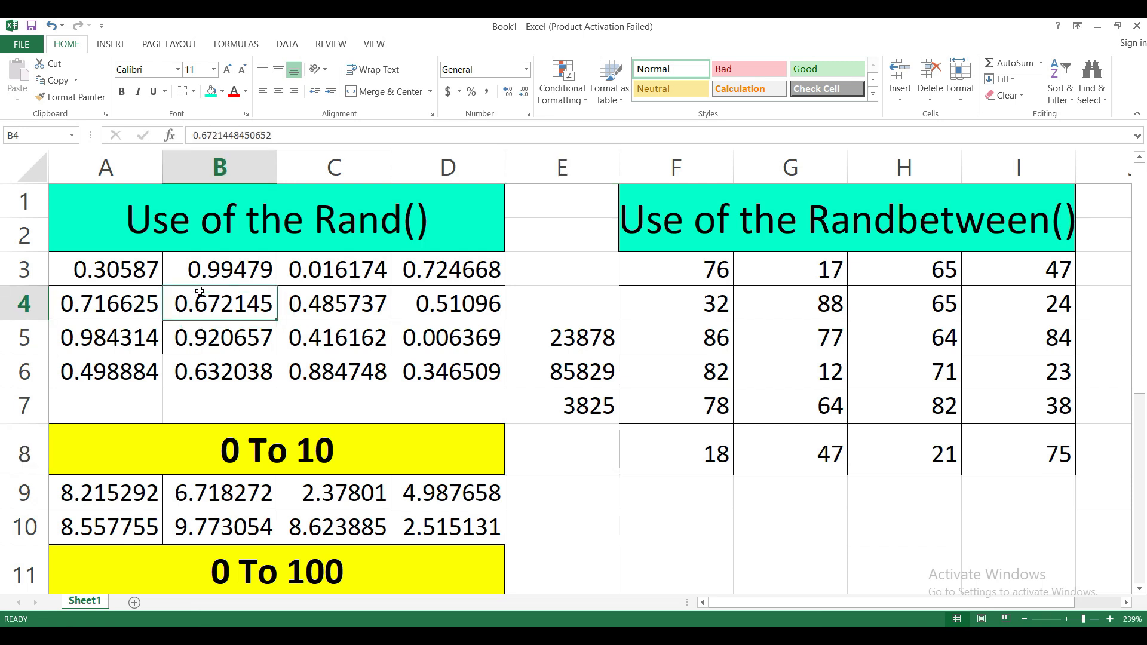
pyautogui.press('Left')
pyautogui.press('Up')
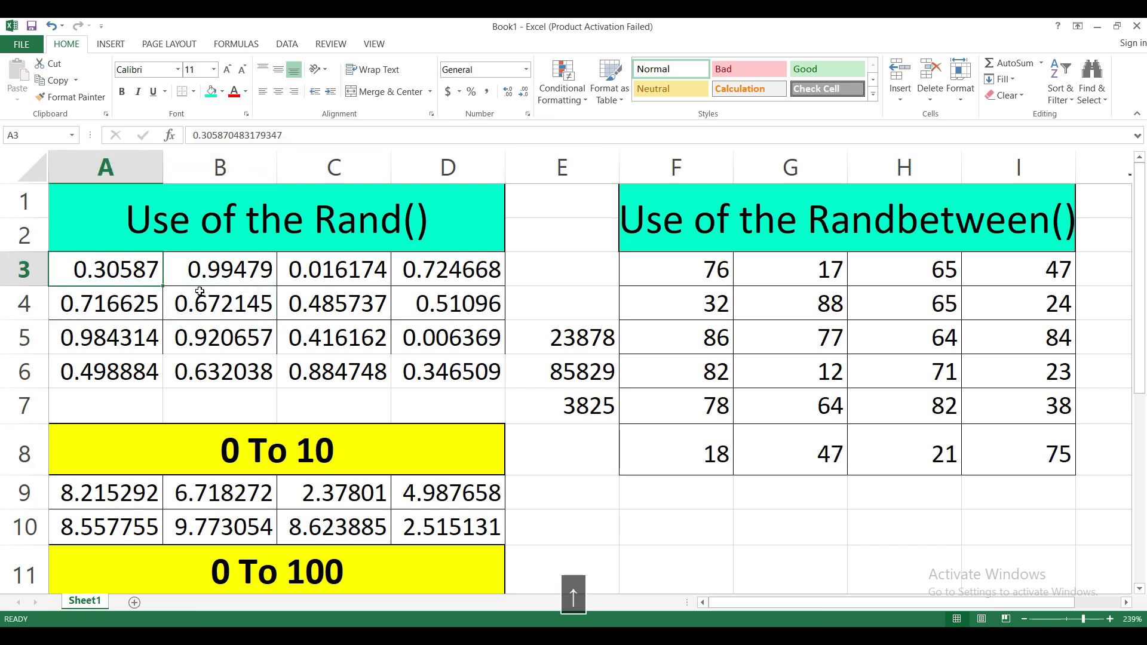
pyautogui.press('Right')
pyautogui.press('Right')
pyautogui.press('Down')
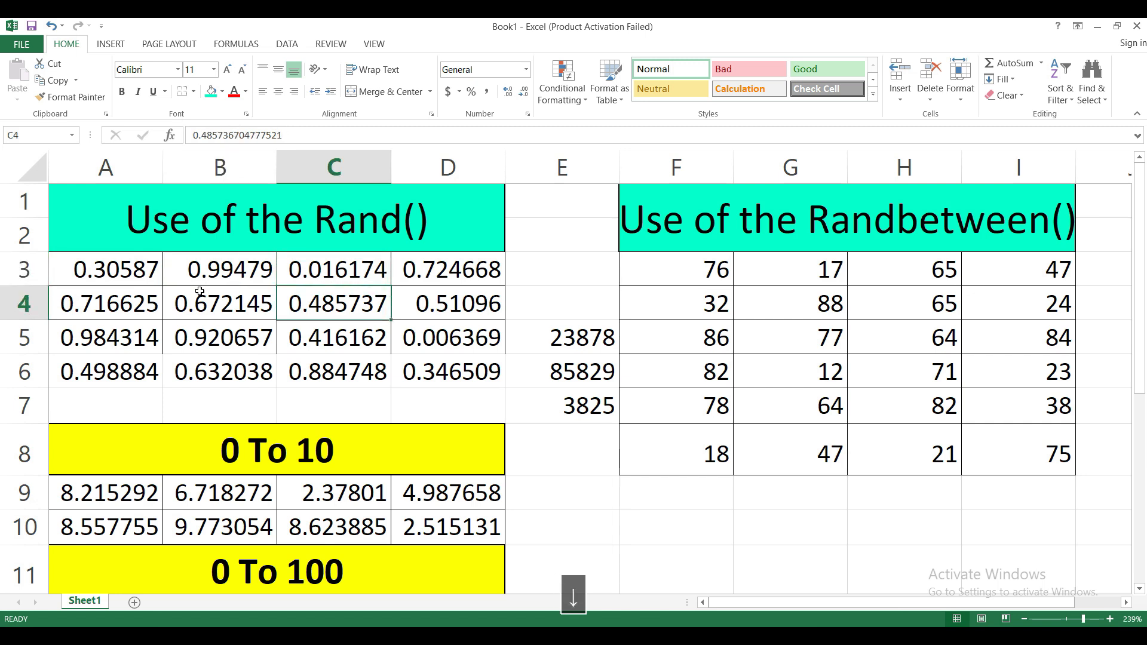
pyautogui.press('Left')
pyautogui.press('Left')
pyautogui.press('Up')
pyautogui.press('Right')
pyautogui.press('Right')
pyautogui.press('Right')
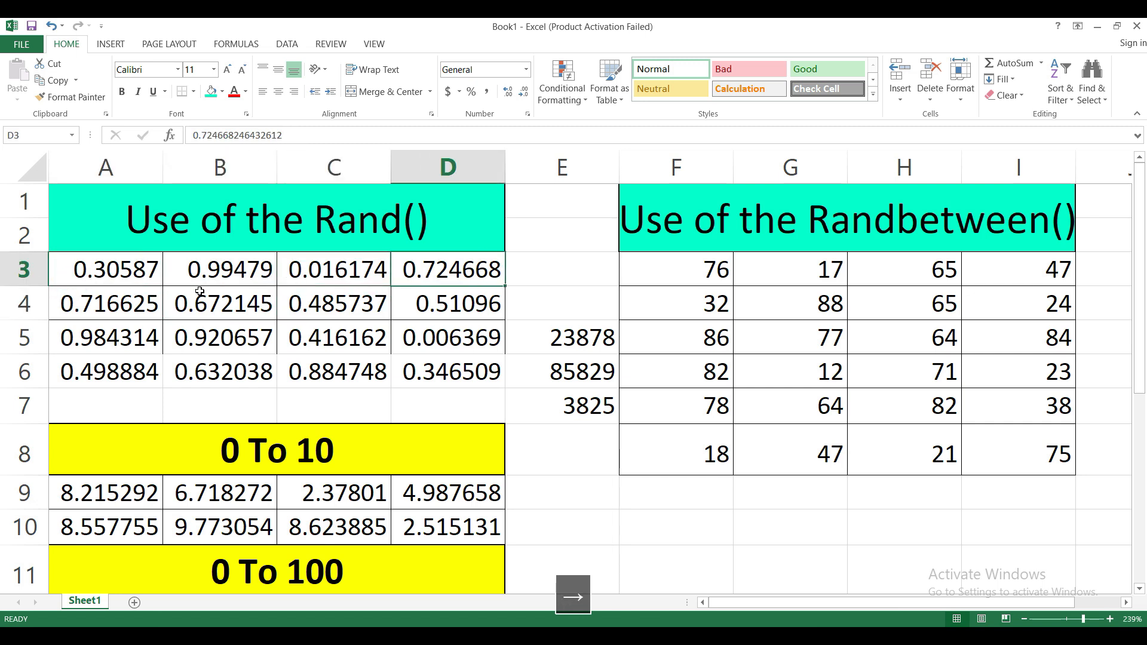
pyautogui.press('Down')
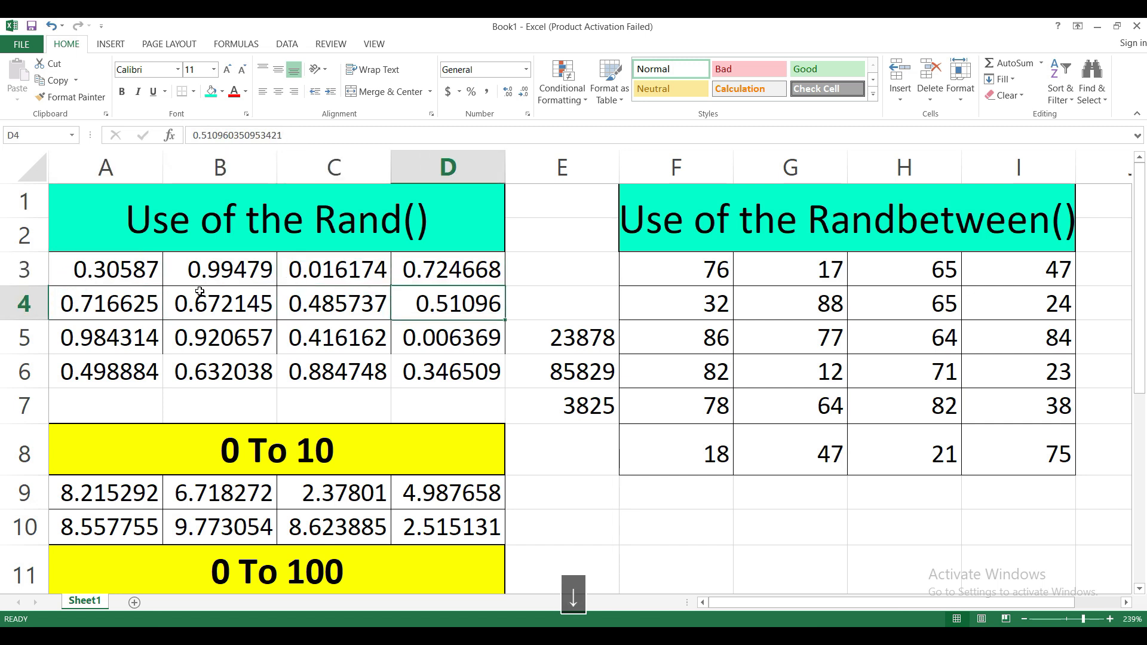
# Delete the test numbers from E5:E7.
pyautogui.click(582, 340)
pyautogui.hotkey('shift', 'Down')
pyautogui.hotkey('shift', 'Down')
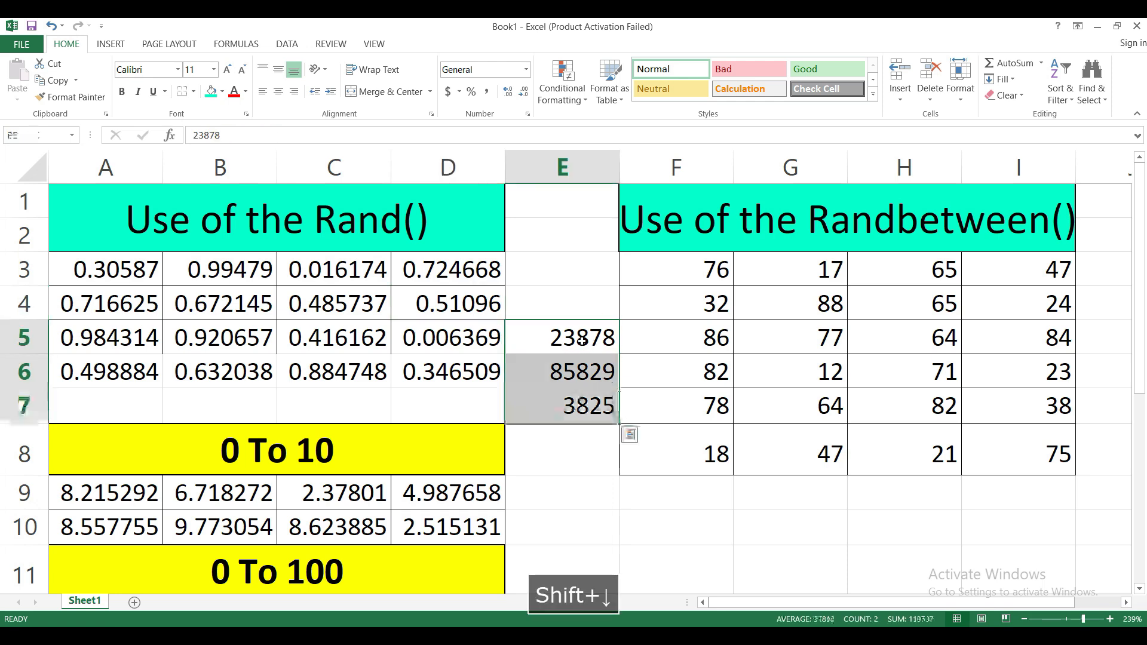
pyautogui.press('Delete')
pyautogui.scroll(-2, 582, 341)
pyautogui.scroll(1, 581, 341)
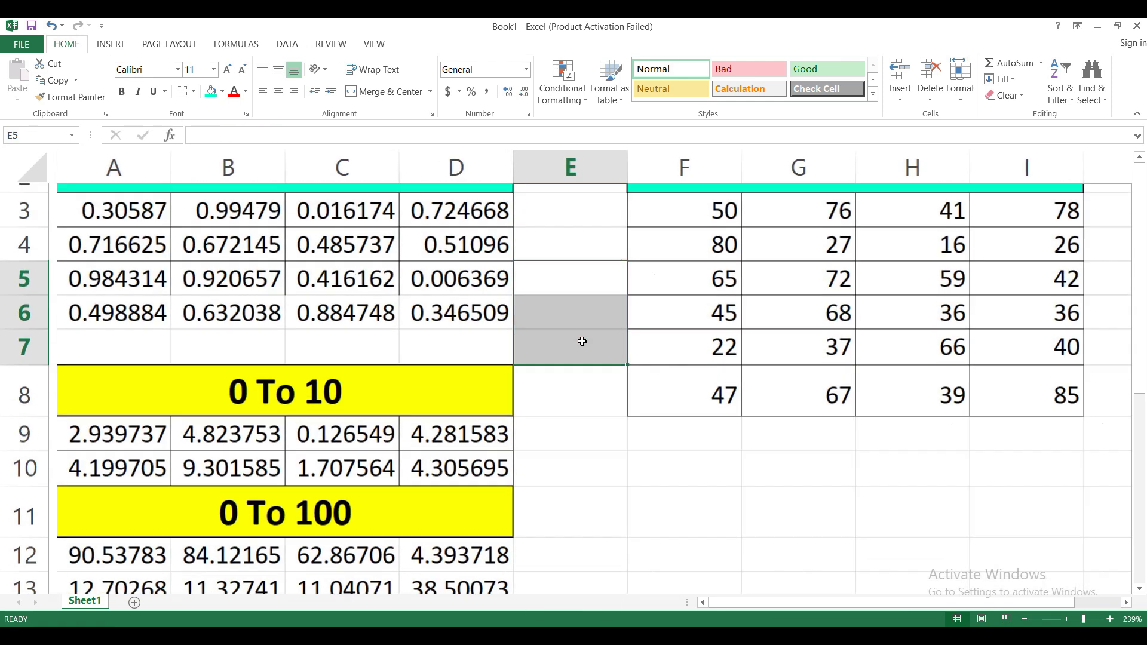
pyautogui.scroll(2, 582, 341)
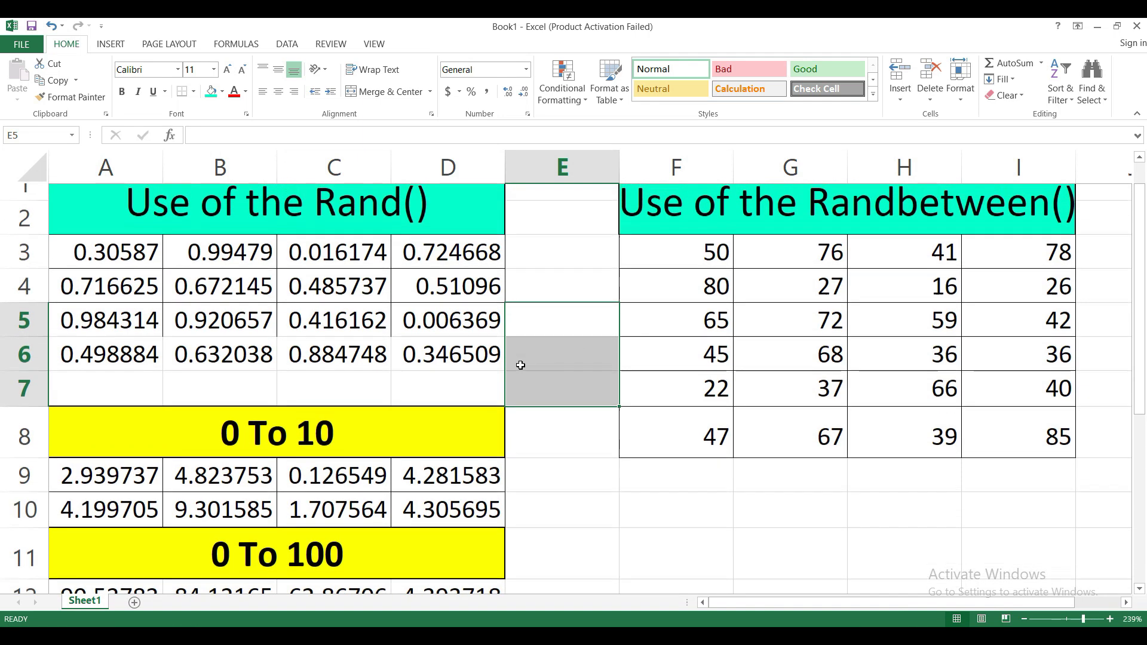
# Clear the random numbers in A9:D10 under the "0 To 10" heading.
pyautogui.click(279, 459)
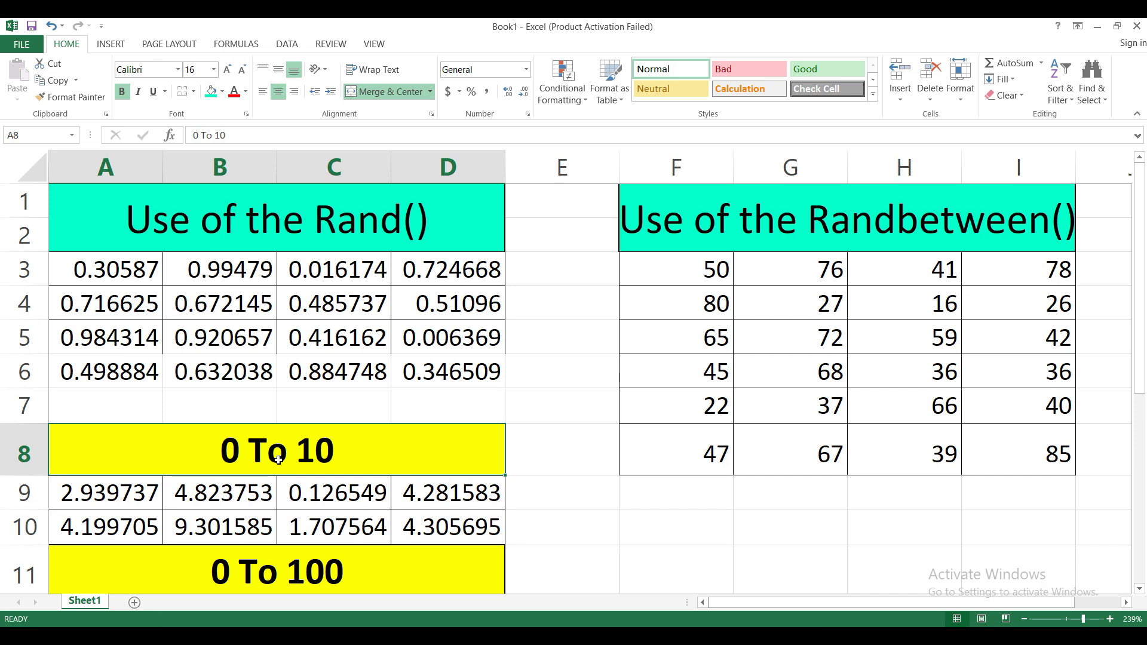
pyautogui.click(127, 498)
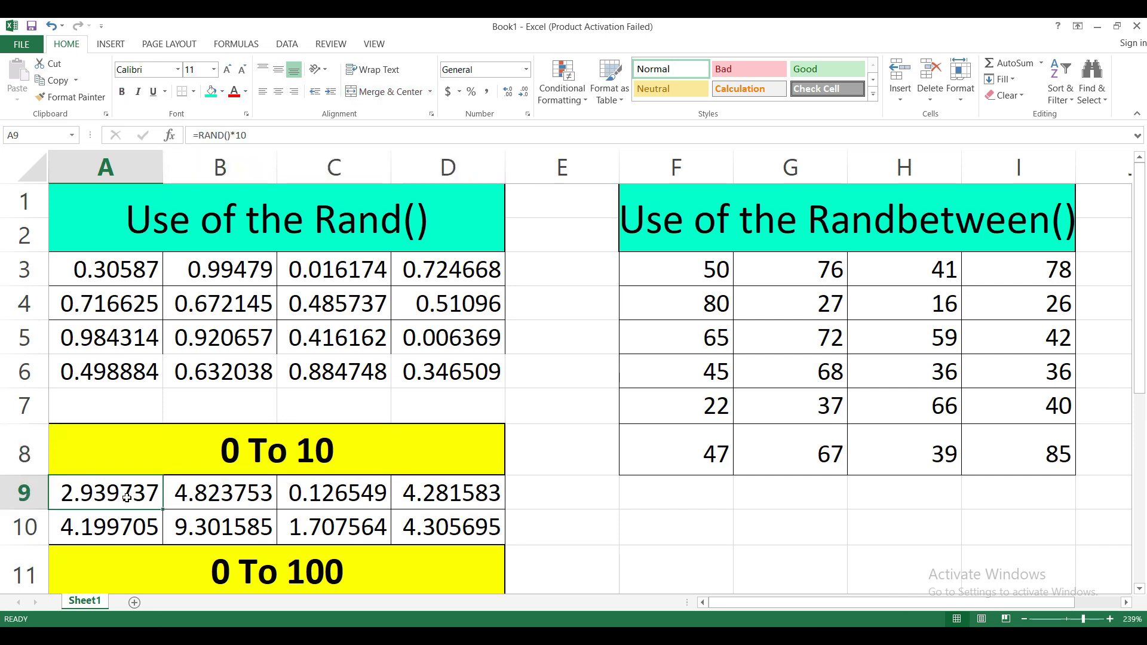
pyautogui.hotkey('shift', 'Right')
pyautogui.hotkey('shift', 'Right')
pyautogui.hotkey('shift', 'Right')
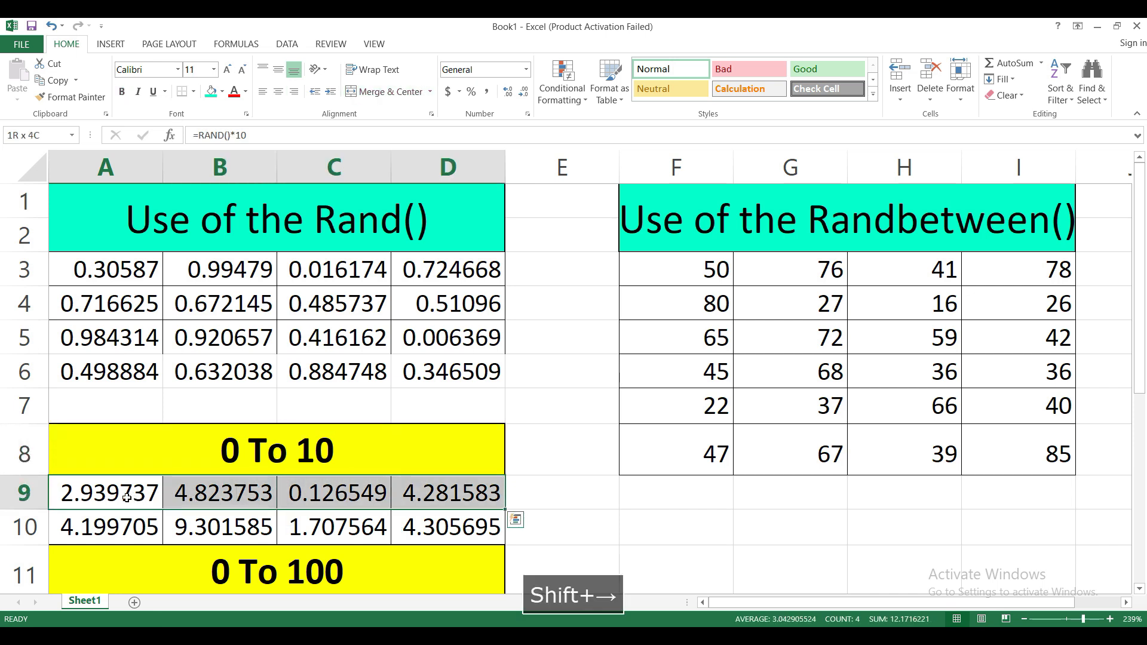
pyautogui.hotkey('shift', 'Down')
pyautogui.press('Delete')
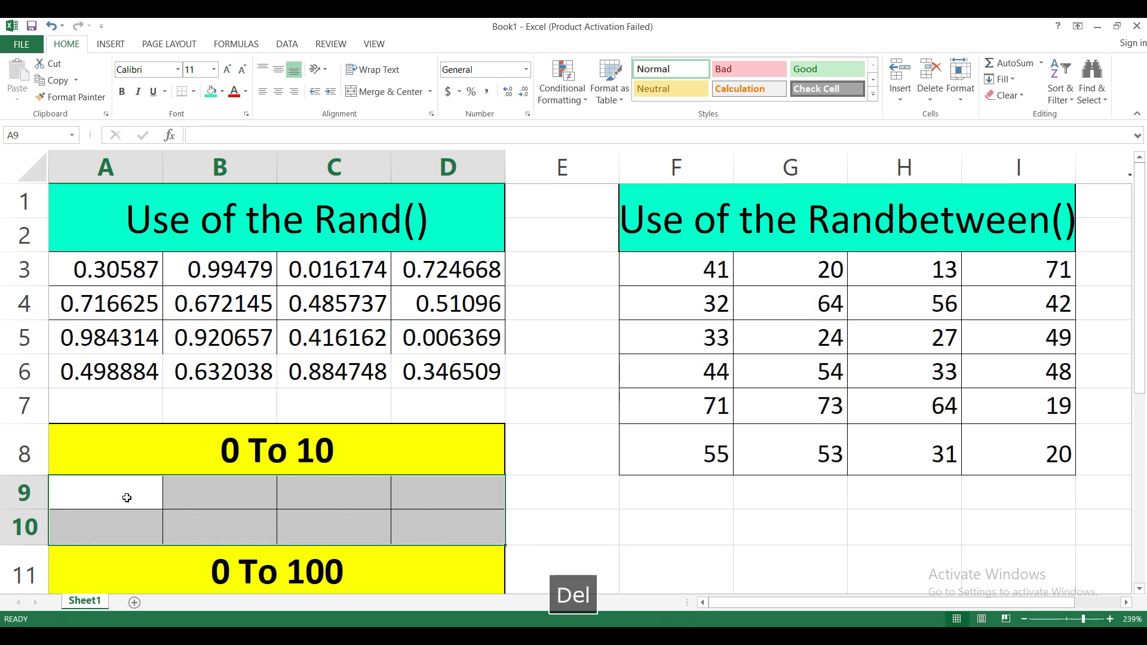
# Fill A9:D10 under the "0 To 10" heading with the formula =RAND()*10.
pyautogui.write('=')
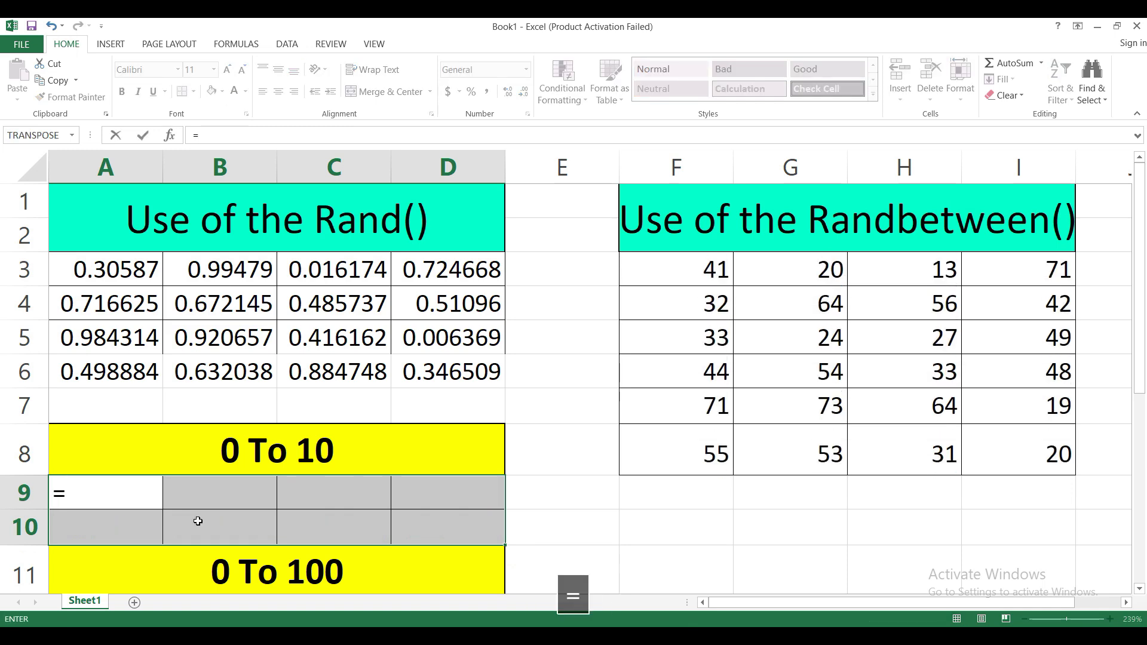
pyautogui.write('rand()')
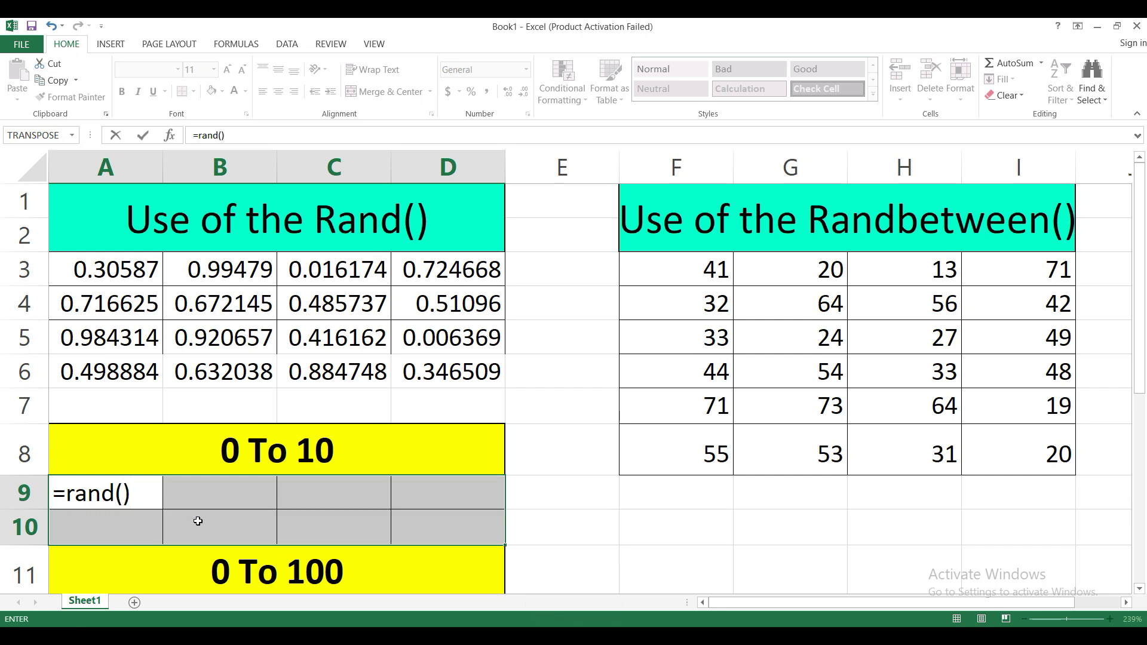
pyautogui.write('*10')
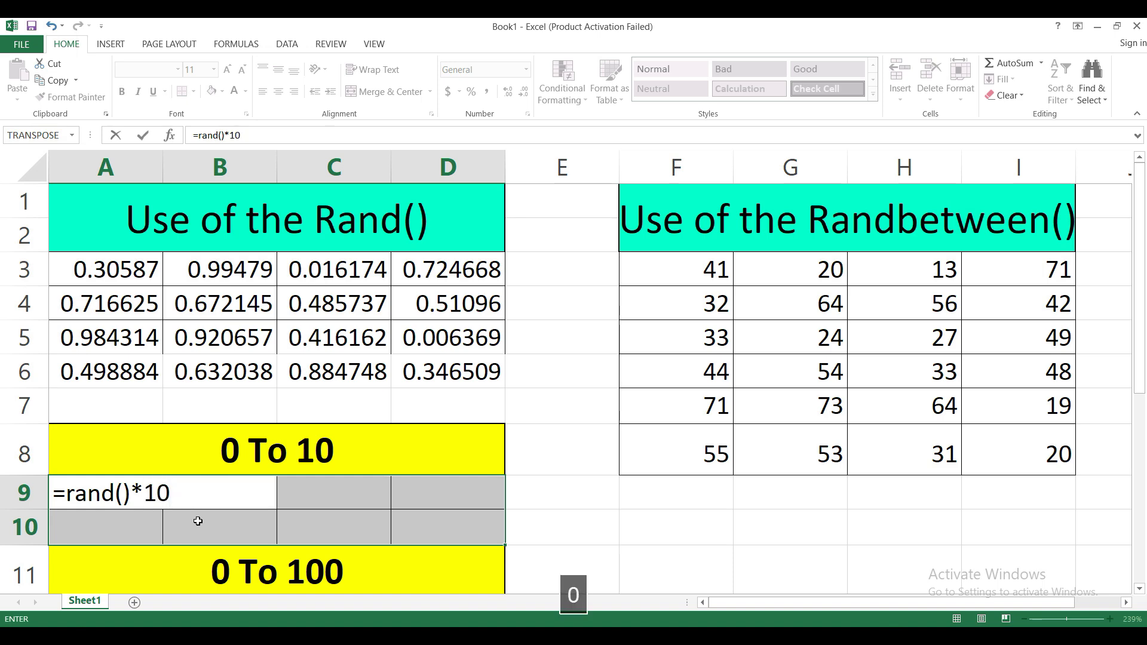
pyautogui.hotkey('ctrl', 'Return')
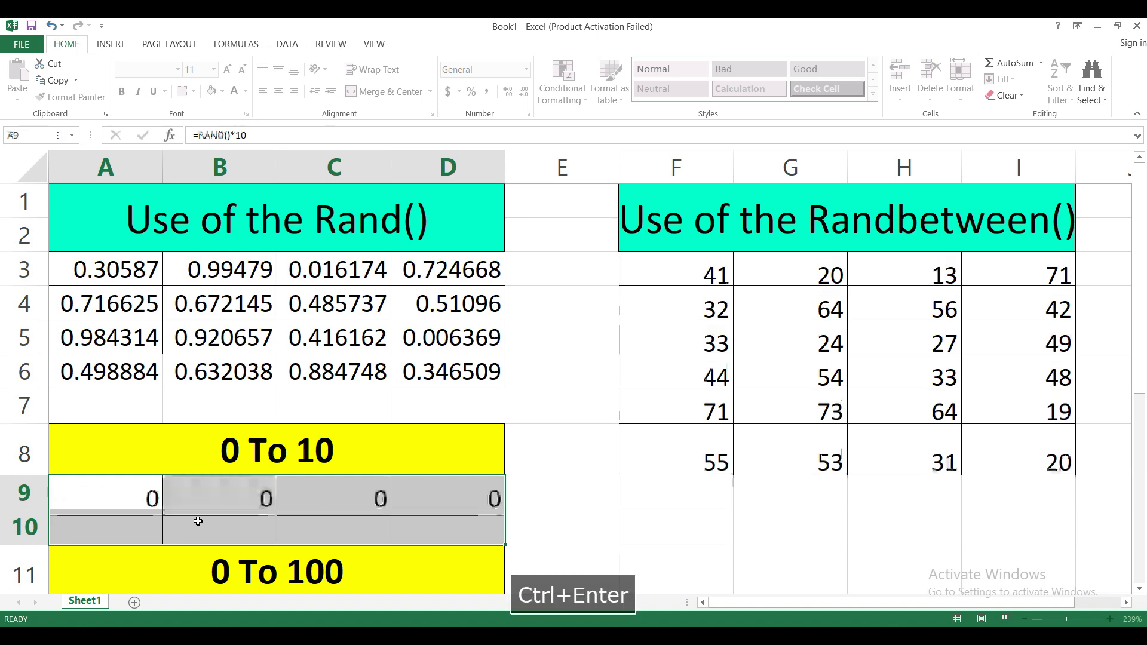
# Convert the random formulas in A9:D10 to static numbers by pasting them over themselves as Values with Paste Special.
pyautogui.scroll(-2, 198, 521)
pyautogui.scroll(-2, 197, 521)
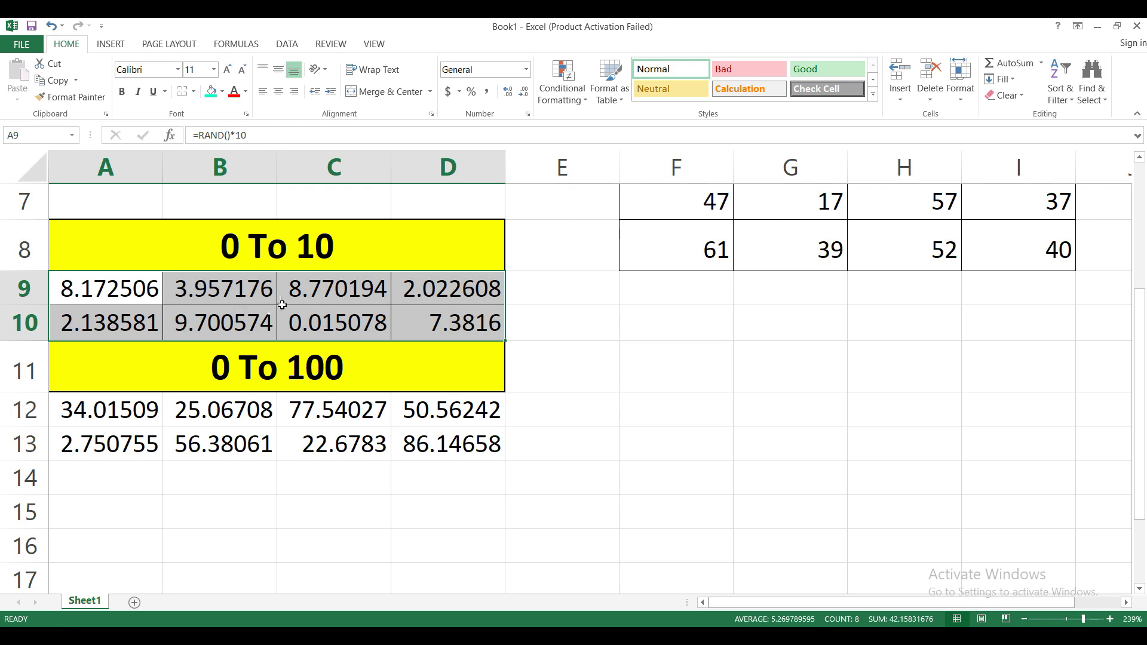
pyautogui.hotkey('ctrl', 'c')
pyautogui.rightClick(389, 321)
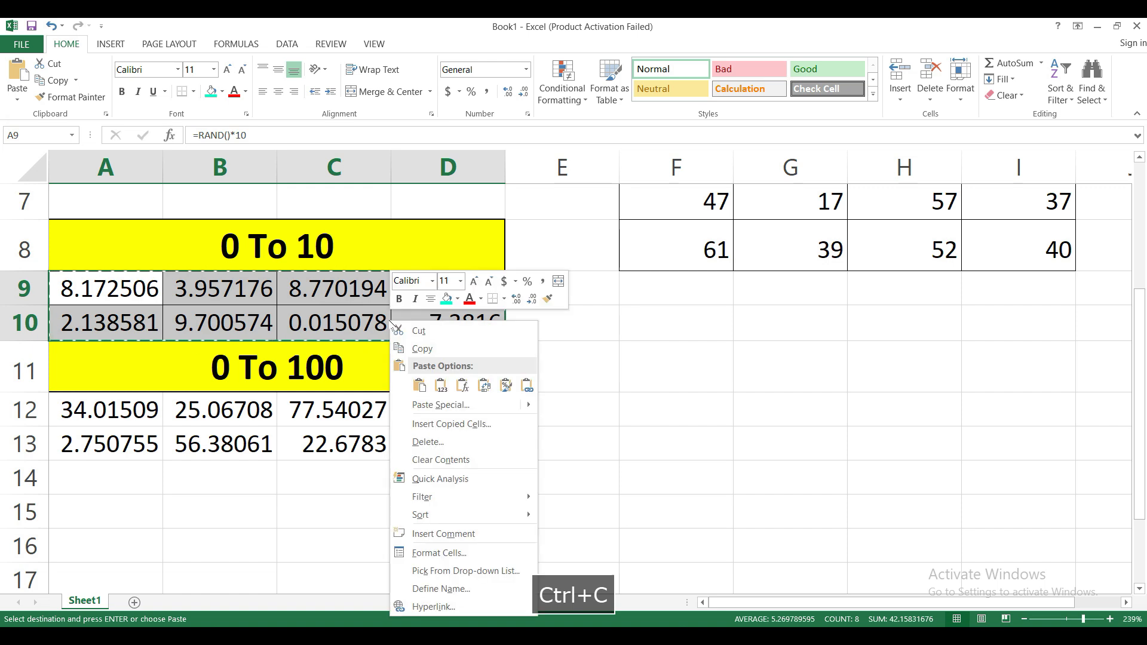
pyautogui.click(457, 405)
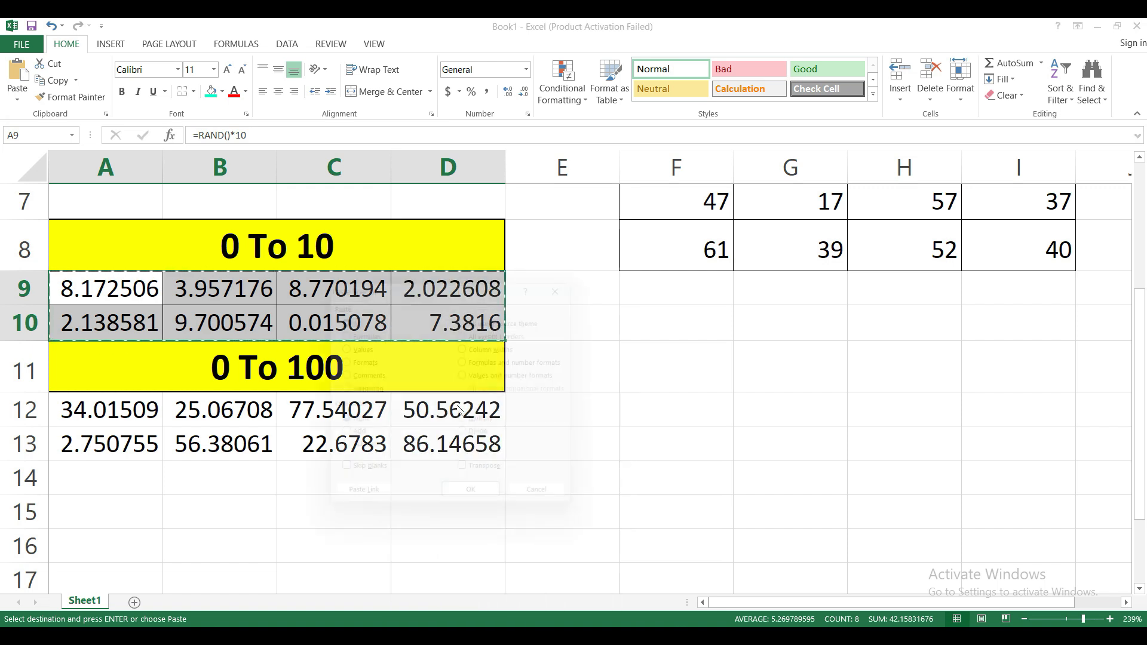
pyautogui.click(356, 346)
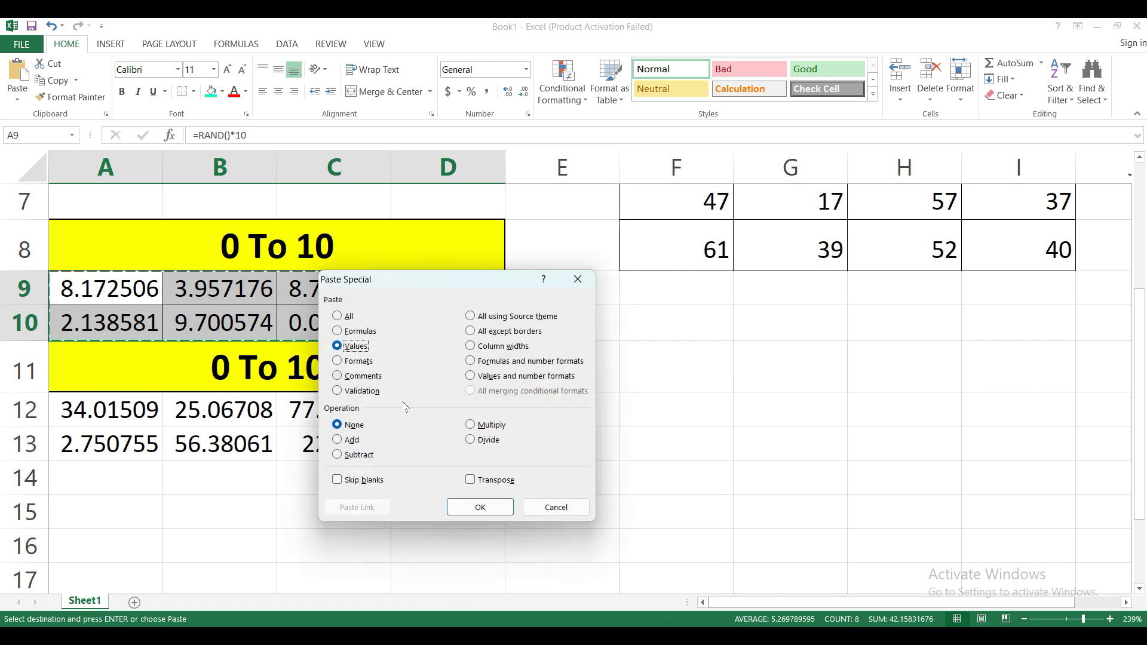
pyautogui.click(472, 507)
pyautogui.click(543, 446)
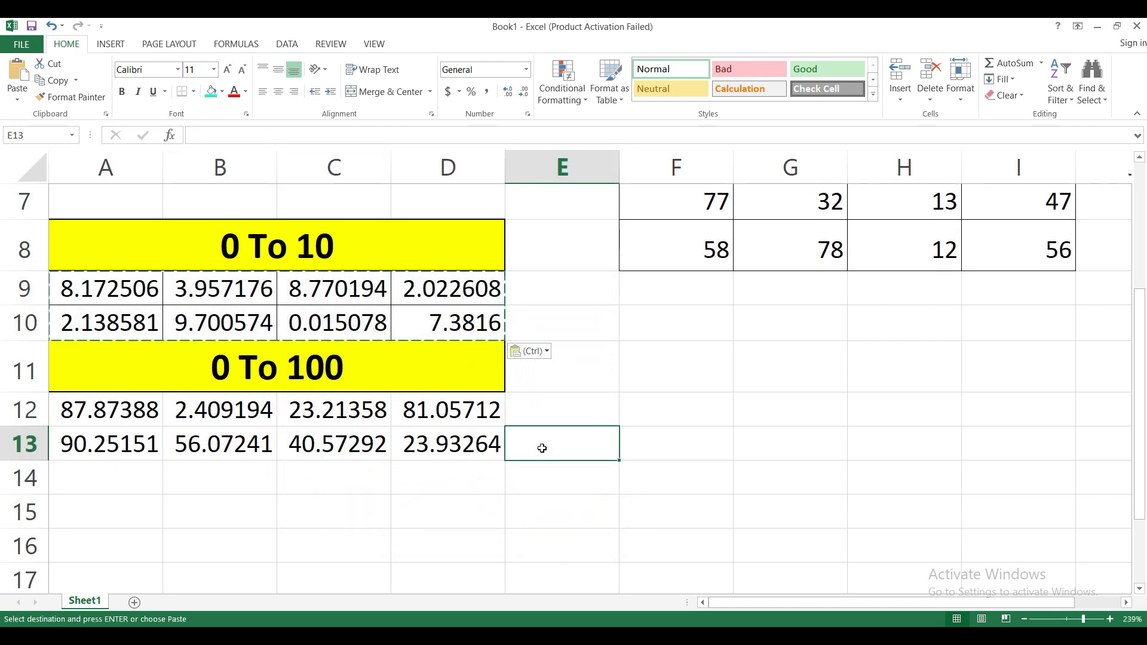
pyautogui.press('Escape')
# Enter the test number 23775 in E10 to force a recalculation, and delete it again.
pyautogui.click(580, 325)
pyautogui.write('23775')
pyautogui.press('Return')
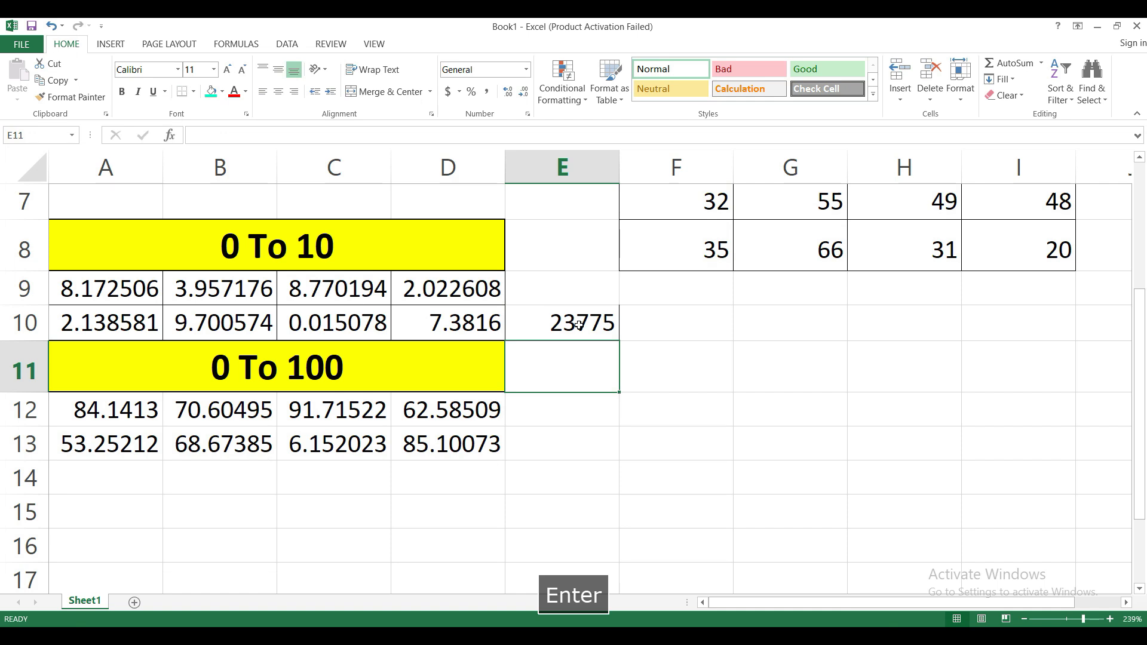
pyautogui.click(578, 325)
pyautogui.press('Delete')
# Clear the random numbers in A12:D13 under the "0 To 100" heading.
pyautogui.click(139, 413)
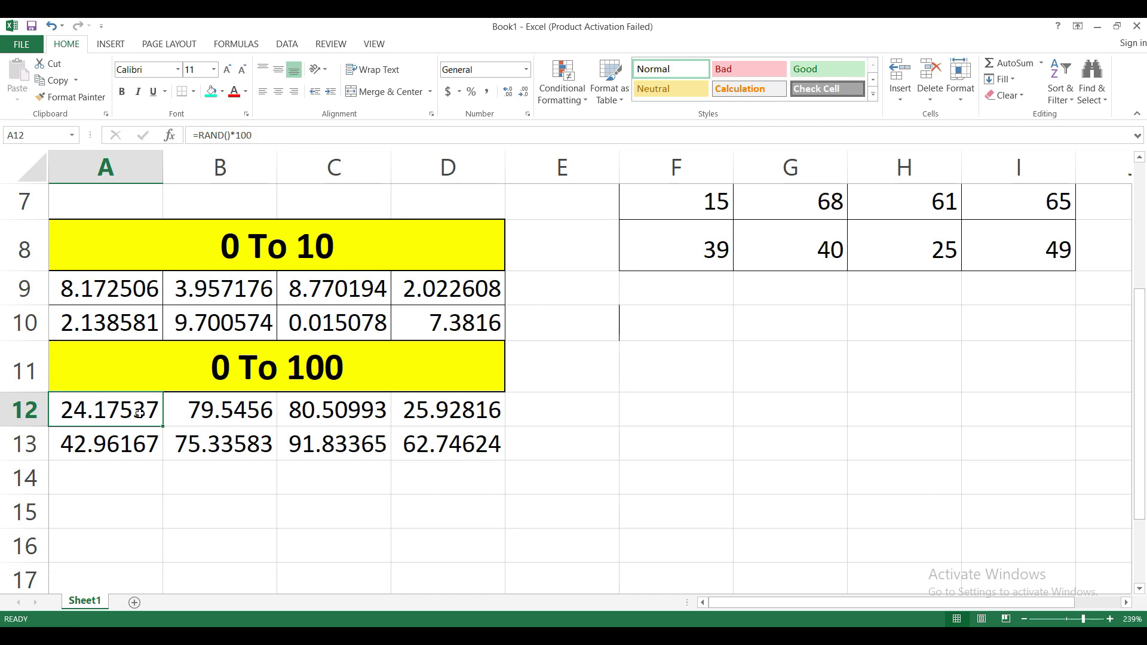
pyautogui.hotkey('shift', 'Right')
pyautogui.hotkey('shift', 'Right')
pyautogui.hotkey('shift', 'Right')
pyautogui.hotkey('shift', 'Down')
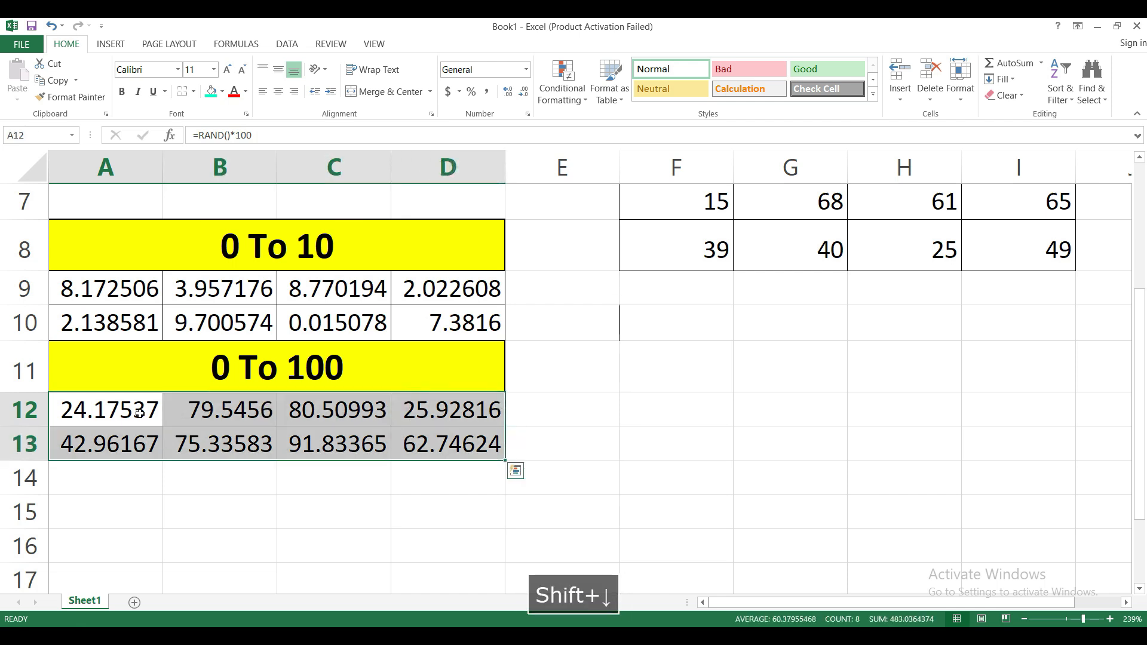
pyautogui.press('Delete')
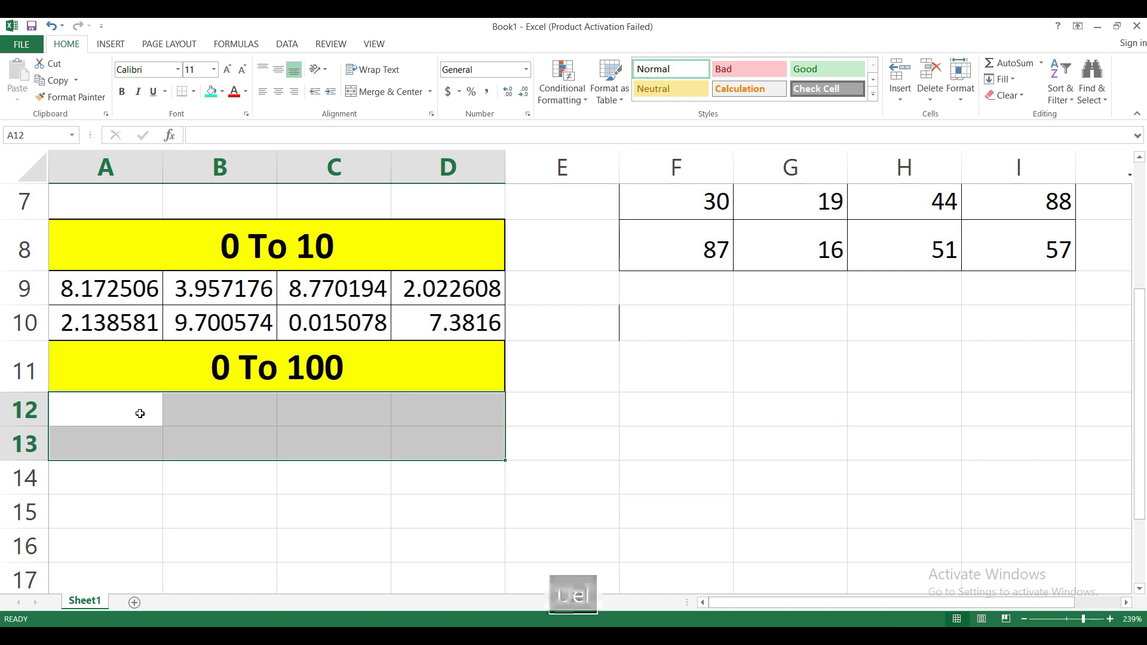
# Extend the selected range to A12:D15 and fill it with the formula =RAND()*100.
pyautogui.hotkey('shift', 'Down')
pyautogui.hotkey('shift', 'Down')
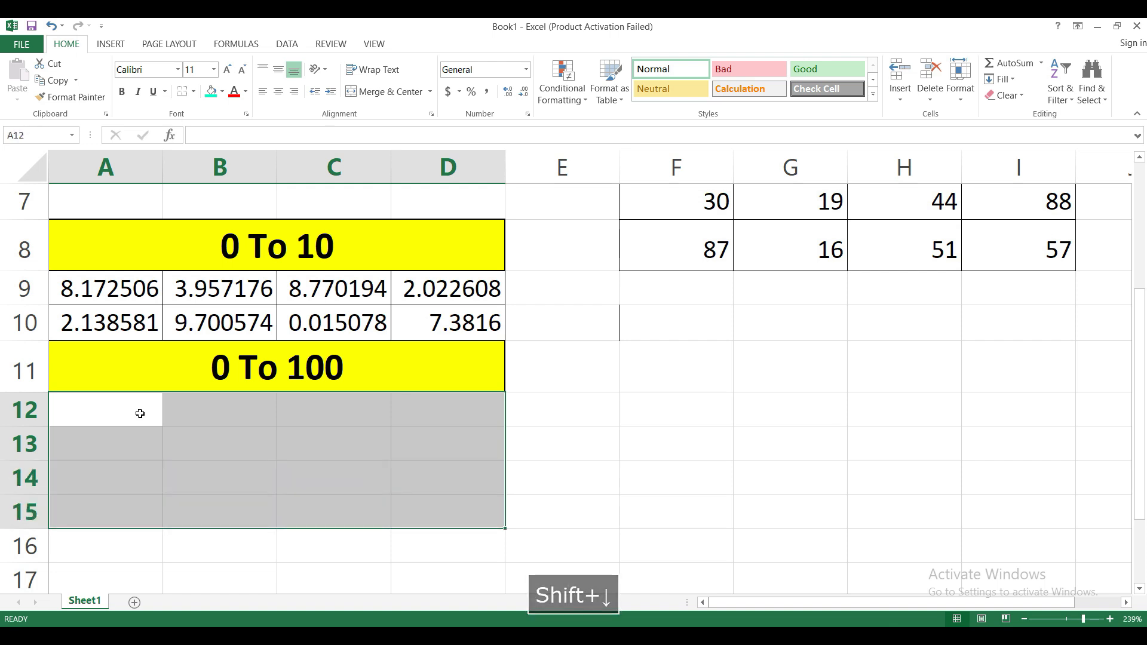
pyautogui.write('=rand()')
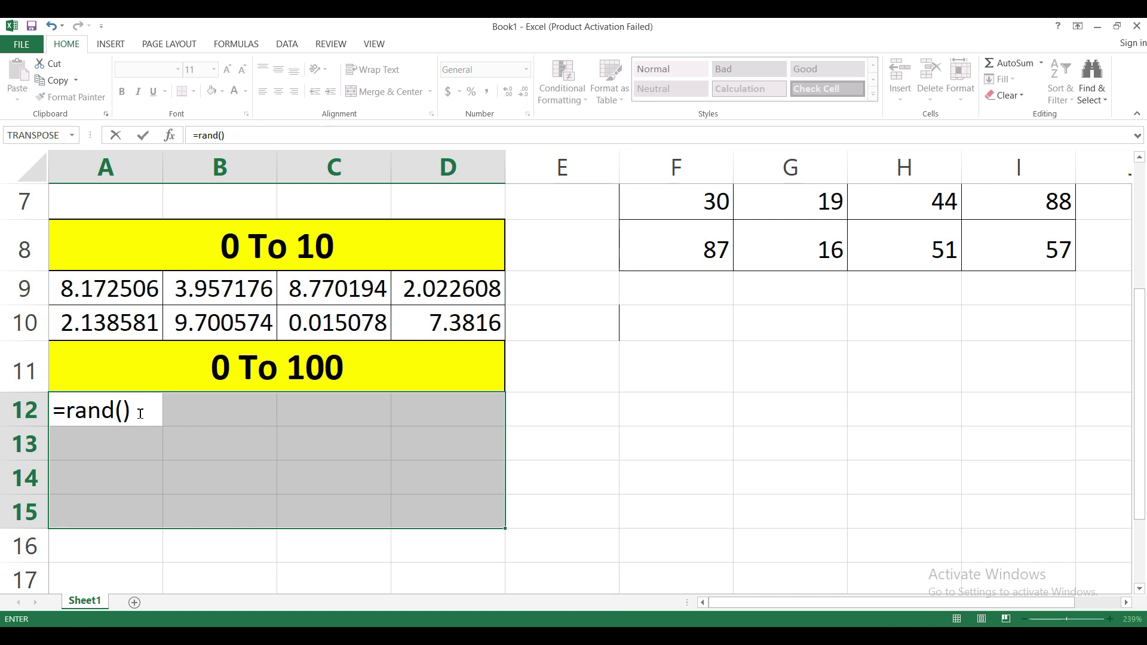
pyautogui.write('*100')
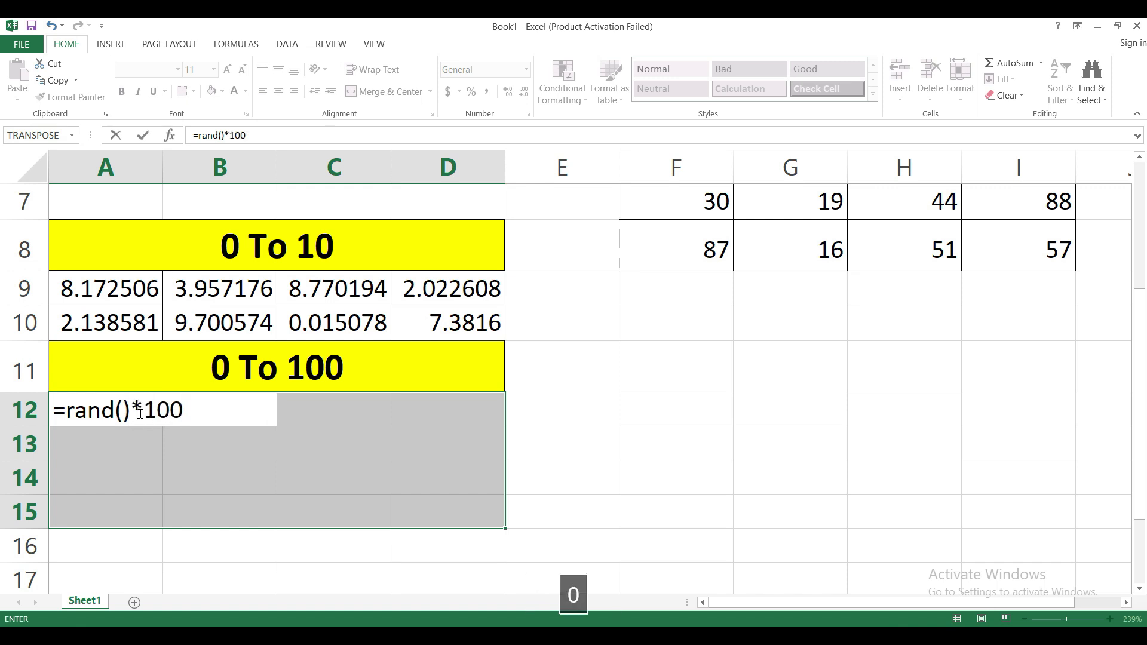
pyautogui.hotkey('ctrl', 'Return')
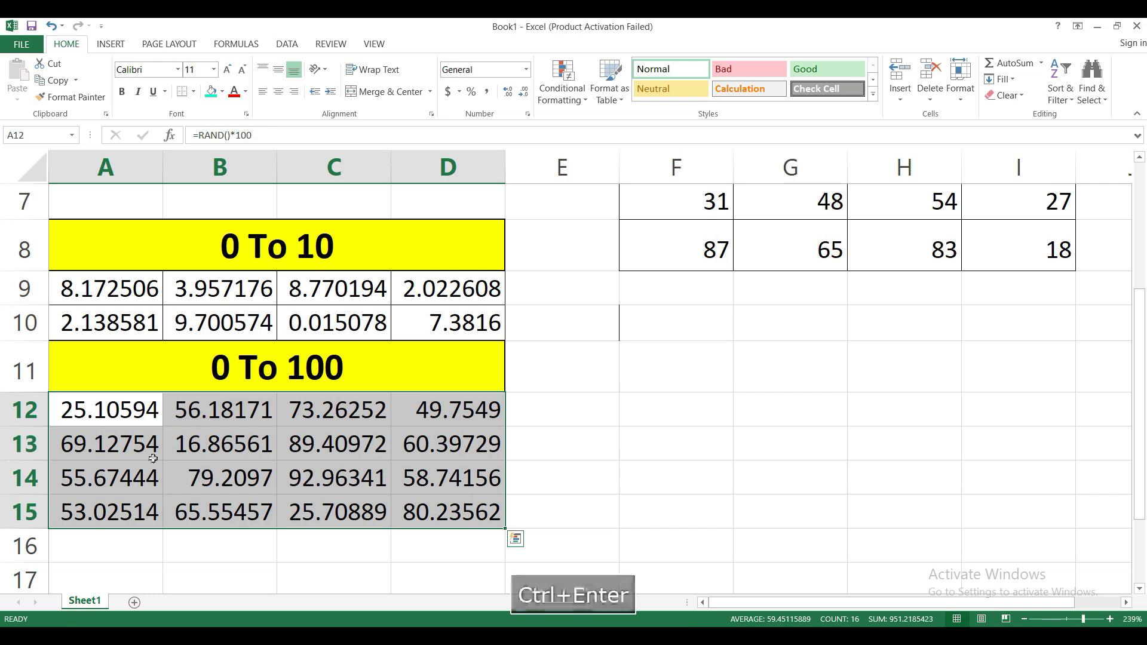
# Freeze the random numbers in A12:D15 by copying them and using Paste Special with Values on the same range.
pyautogui.hotkey('ctrl', 'c')
pyautogui.rightClick(256, 409)
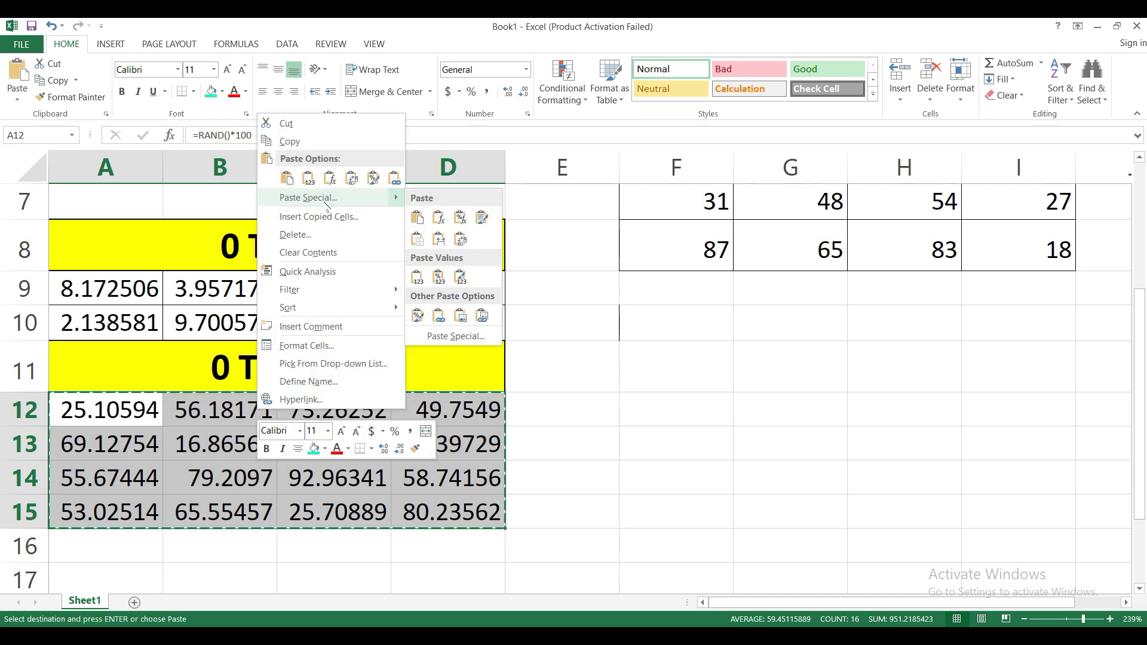
pyautogui.click(317, 196)
pyautogui.click(223, 143)
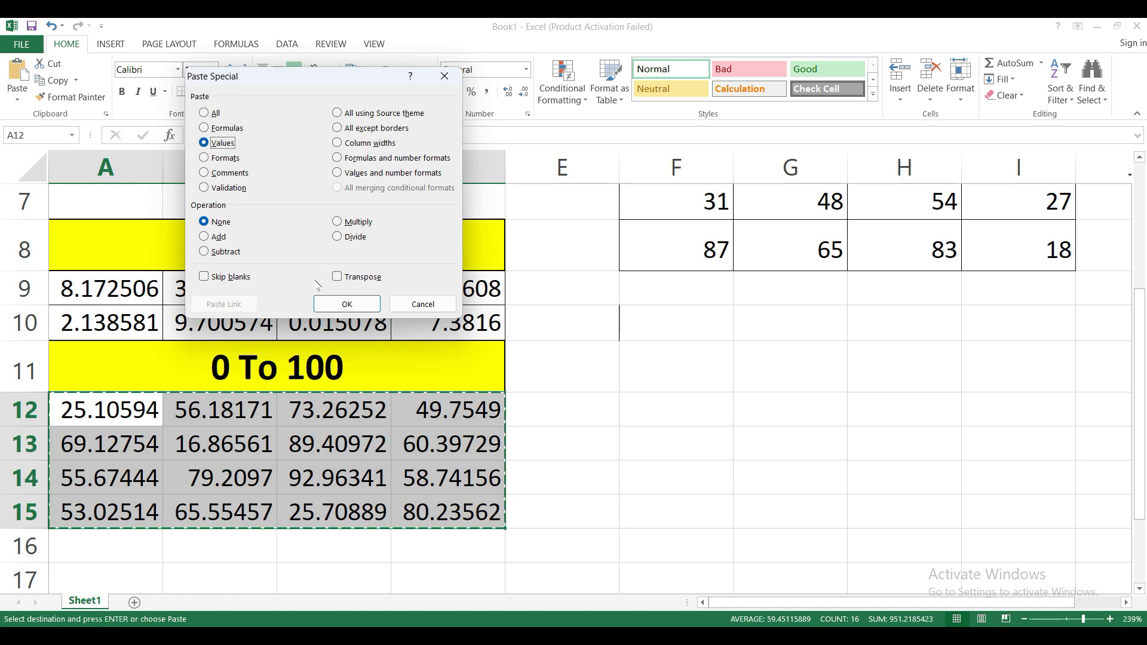
pyautogui.click(346, 304)
pyautogui.click(598, 443)
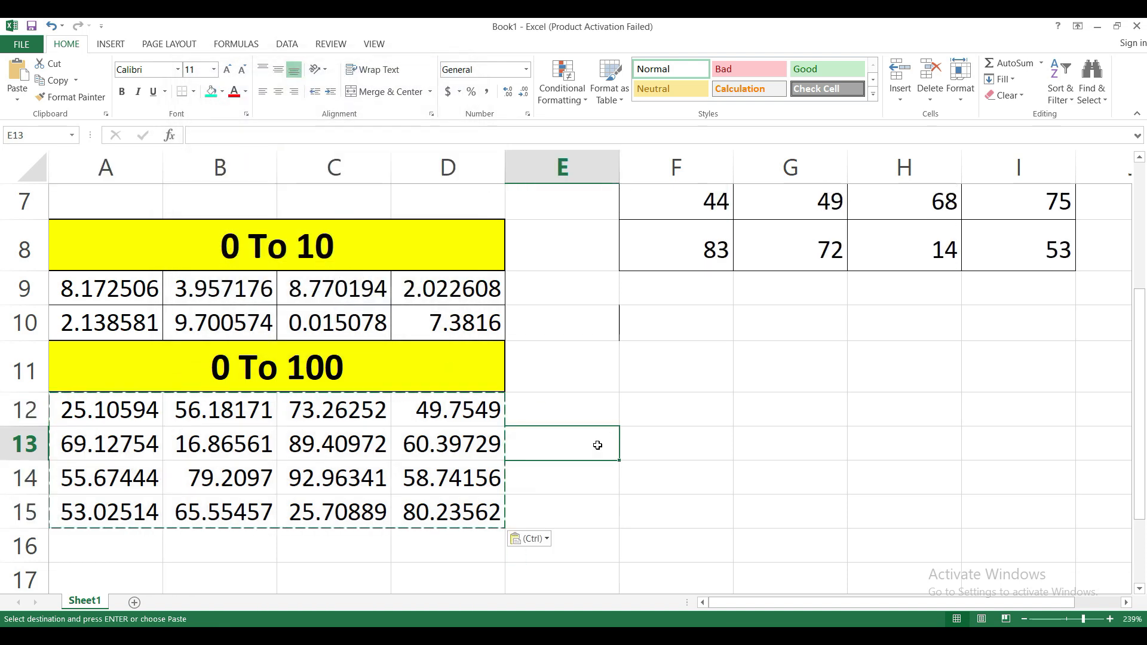
pyautogui.press('Escape')
# Clear the range F3:I9 under the "Use of the Randbetween()" heading.
pyautogui.scroll(2, 597, 445)
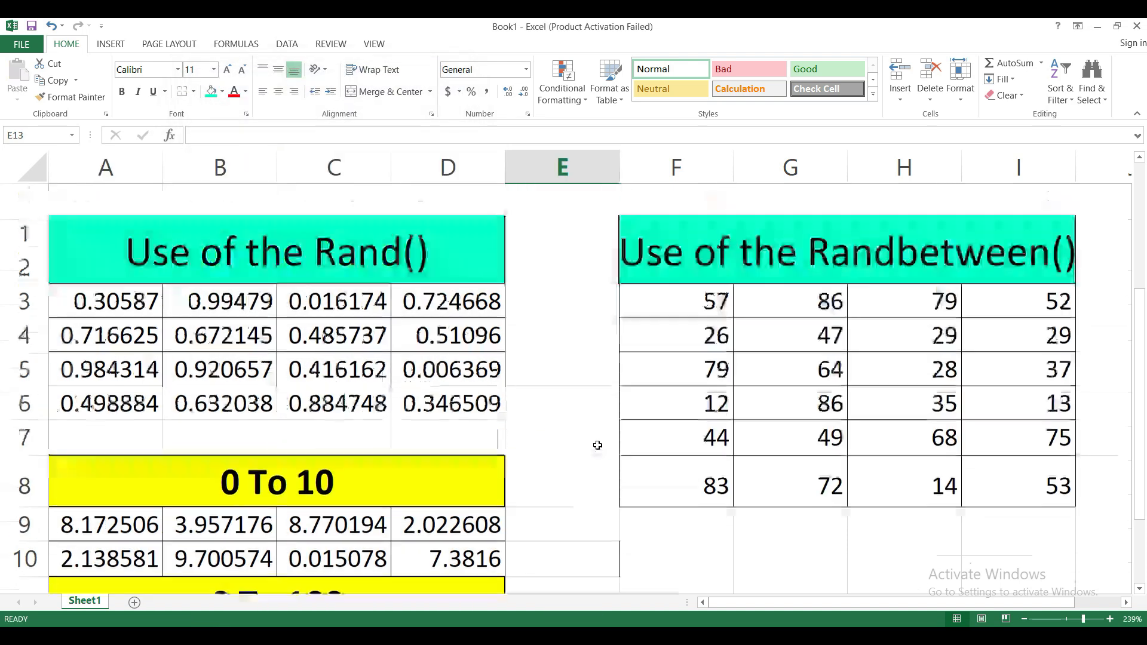
pyautogui.click(713, 273)
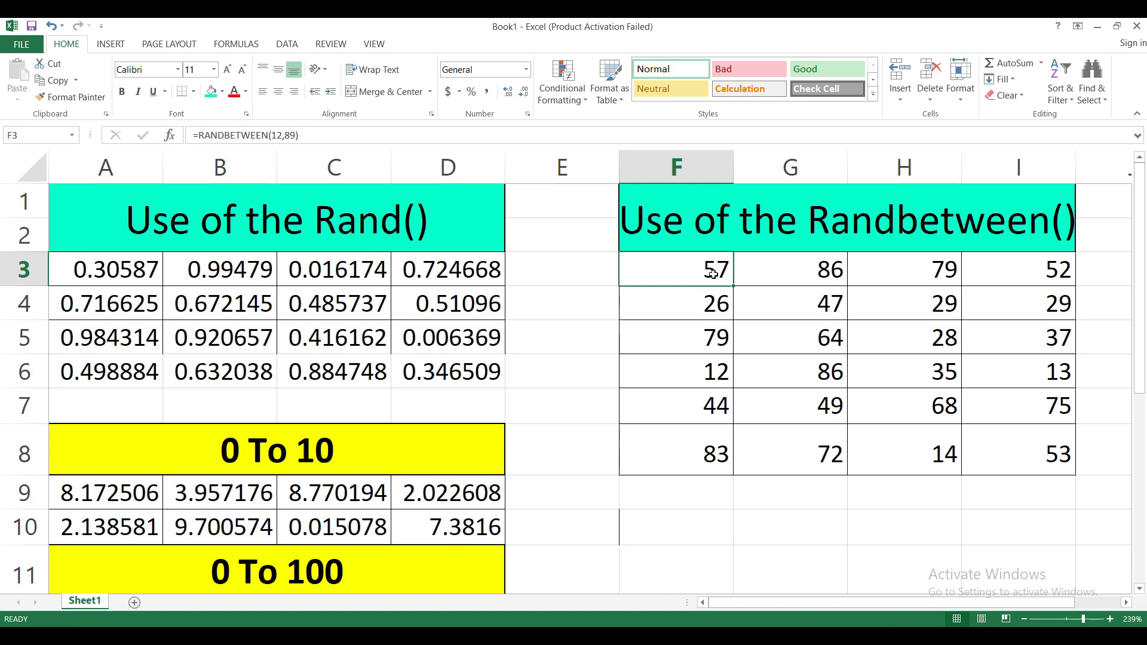
pyautogui.hotkey('shift', 'Right')
pyautogui.hotkey('shift', 'Right')
pyautogui.hotkey('shift', 'Right')
pyautogui.hotkey('shift', 'Right')
pyautogui.hotkey('shift', 'Left')
pyautogui.hotkey('shift', 'Down')
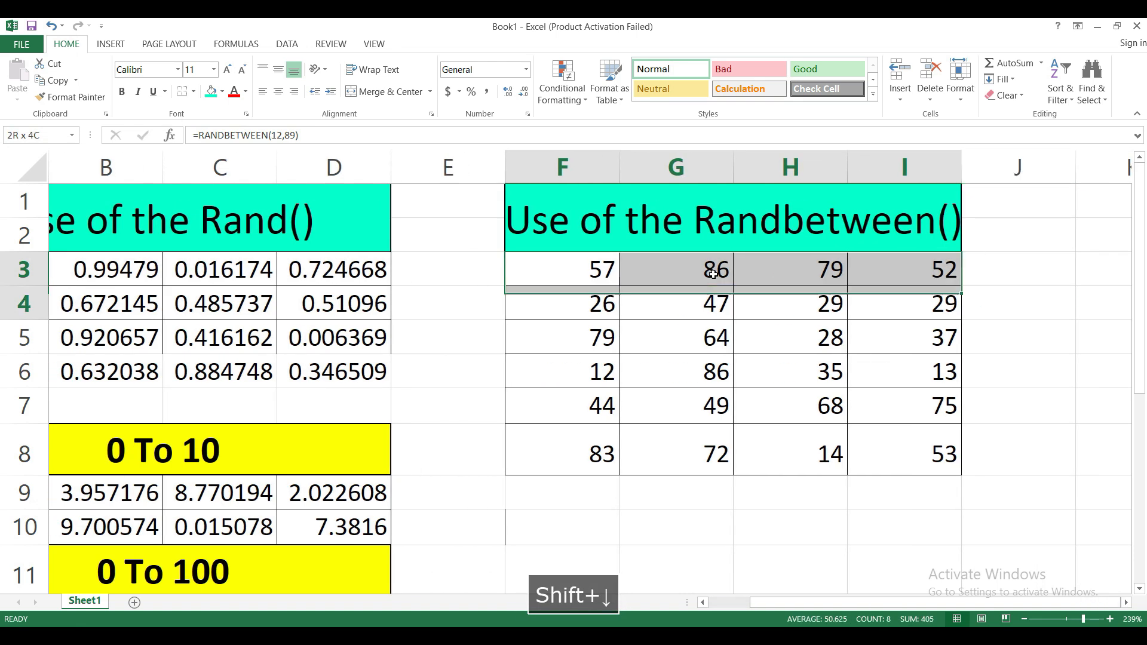
pyautogui.hotkey('shift', 'Down')
pyautogui.hotkey('shift', 'Down')
pyautogui.hotkey('shift', 'Down')
pyautogui.hotkey('shift', 'Down')
pyautogui.hotkey('shift', 'Down')
pyautogui.press('Delete')
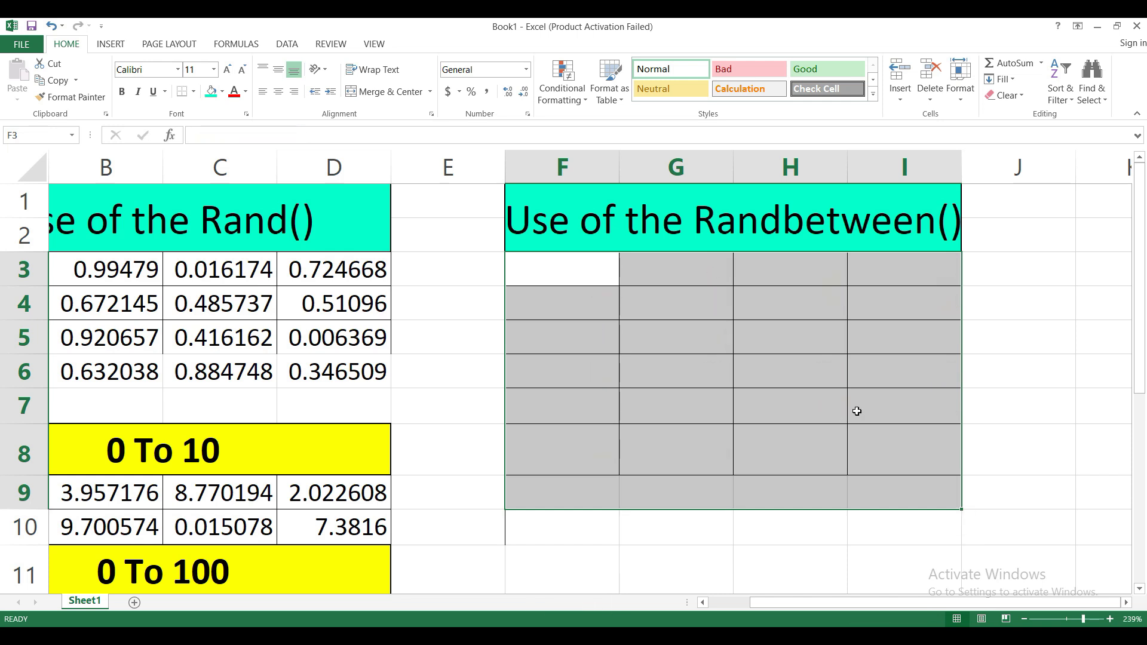
# Fill F3:I9 with the formula =RANDBETWEEN(10,100).
pyautogui.write('=rand')
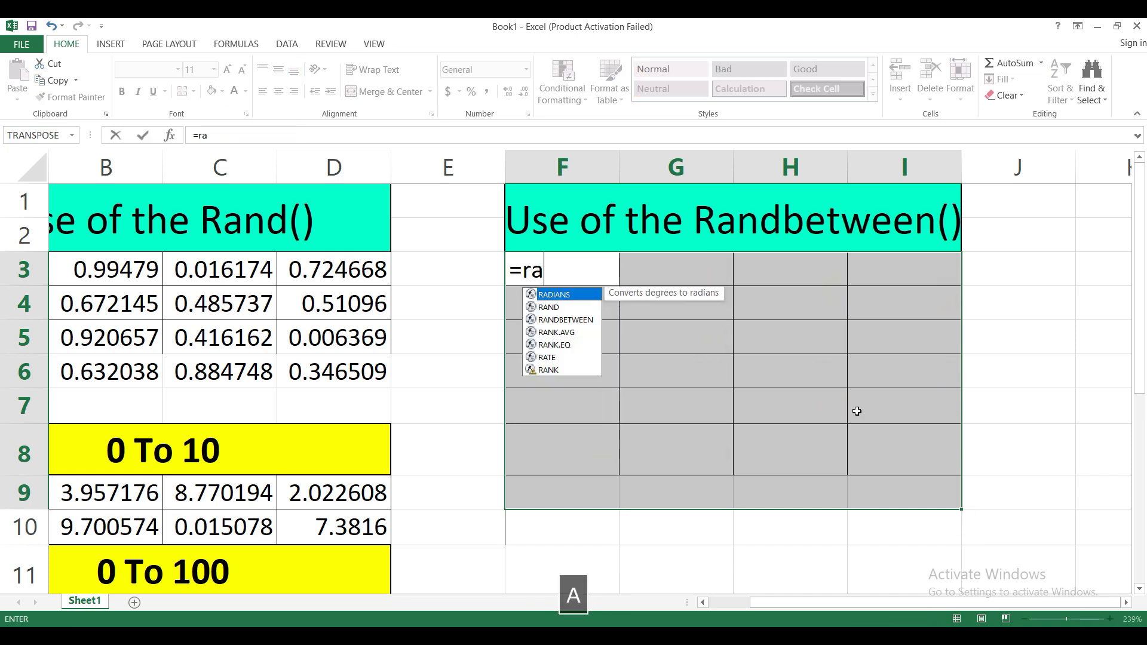
pyautogui.press('Down')
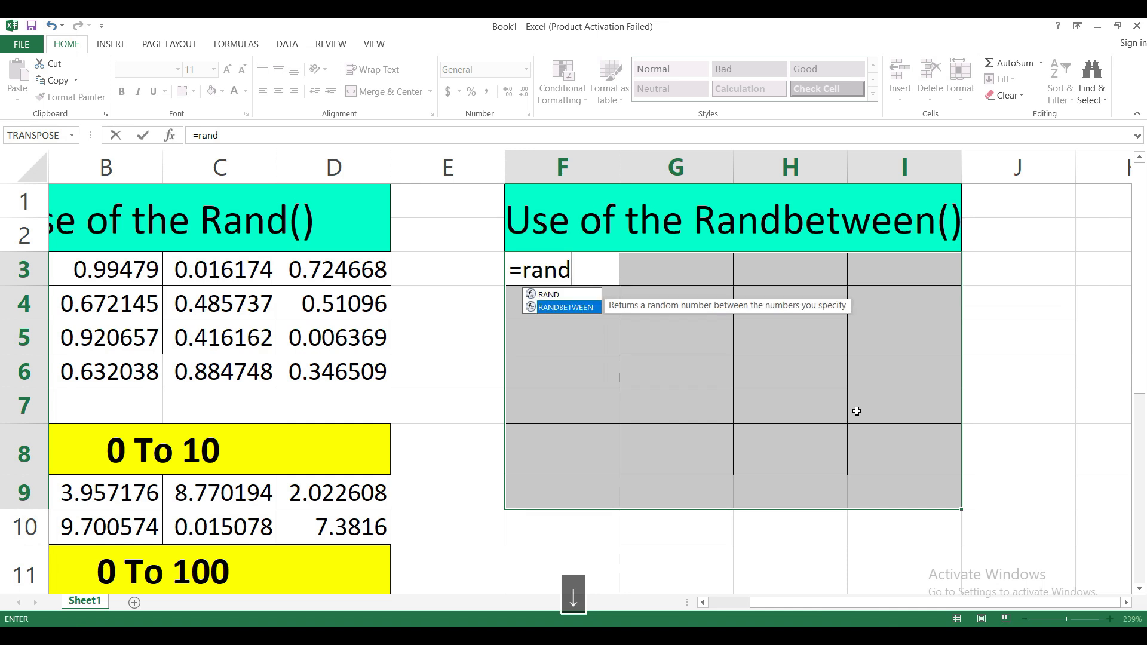
pyautogui.press('Tab')
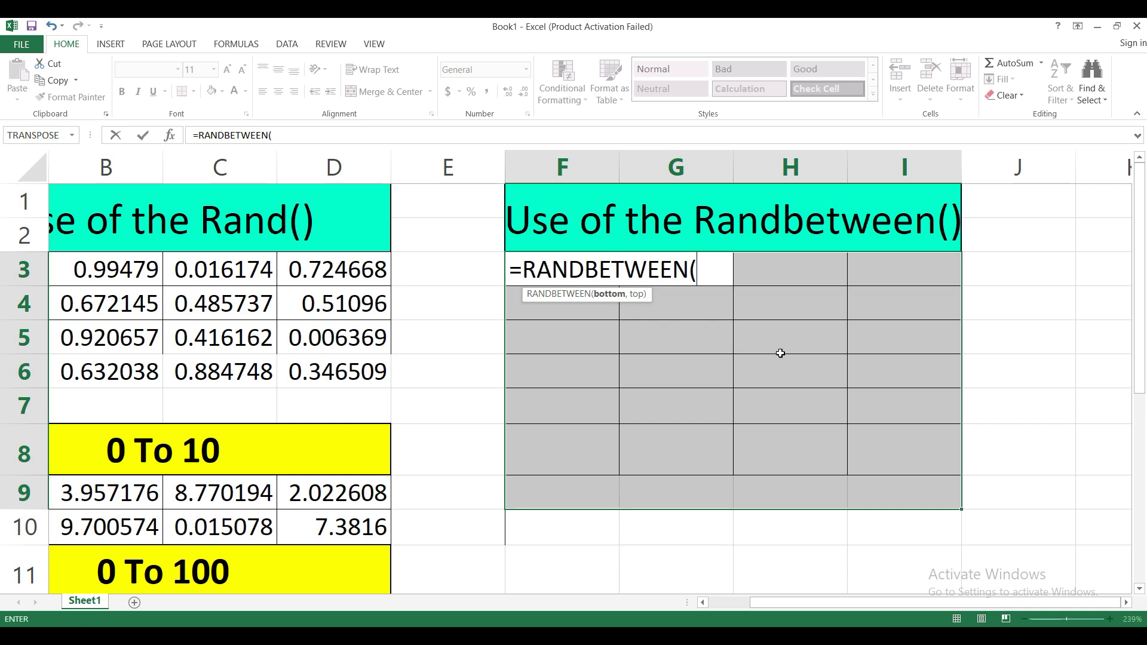
pyautogui.write('10')
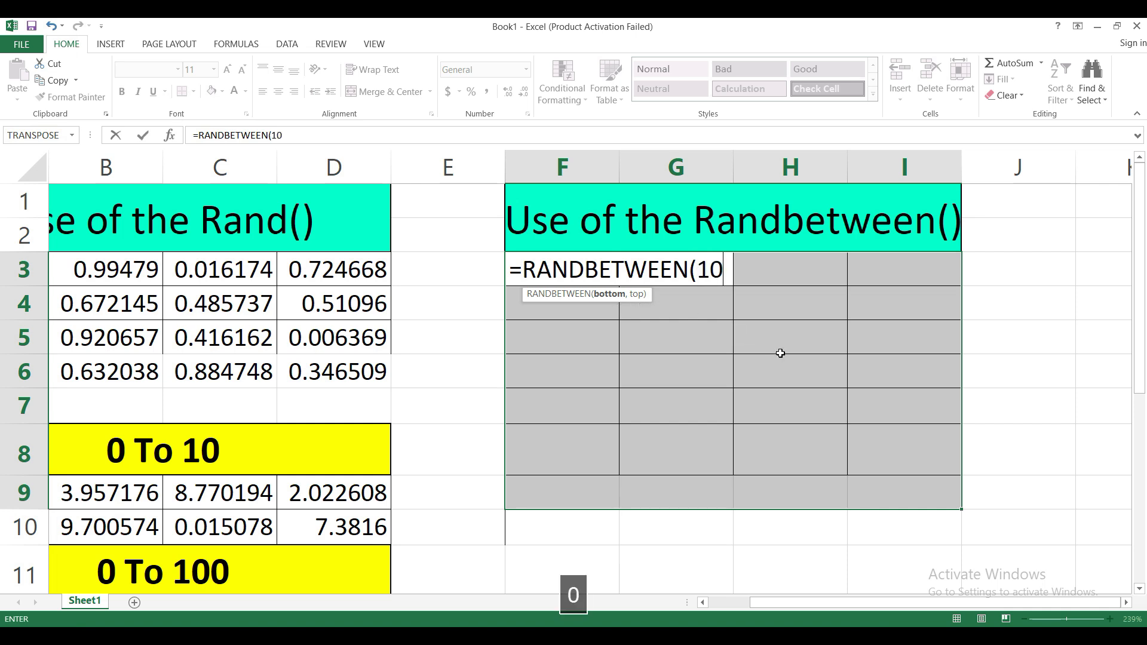
pyautogui.write(',100')
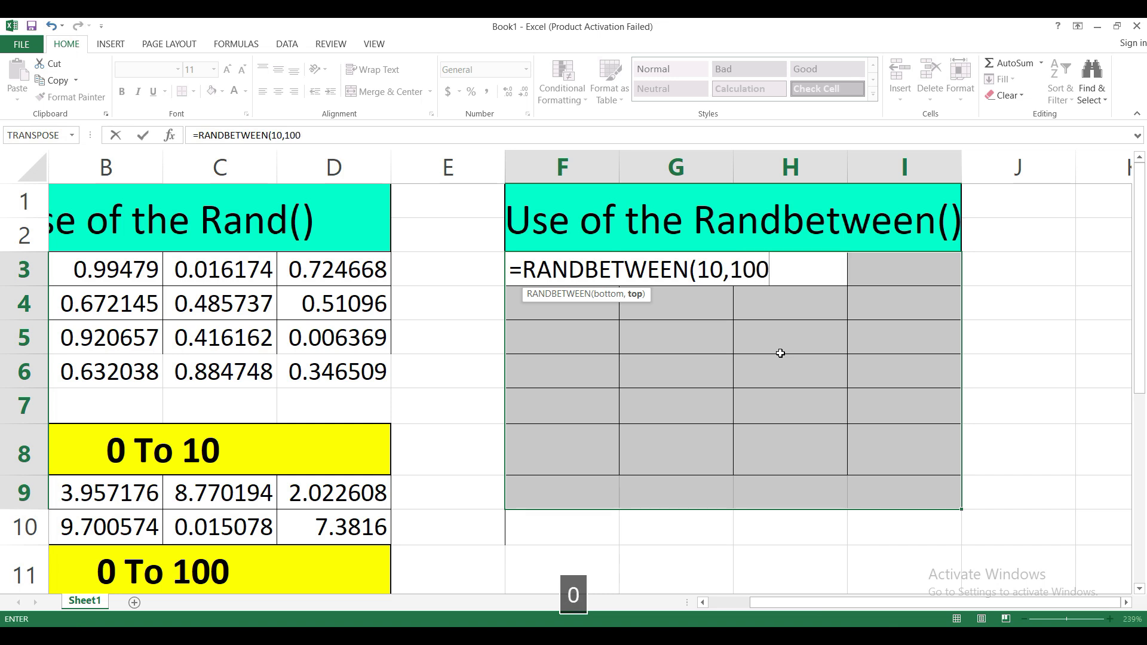
pyautogui.write(')')
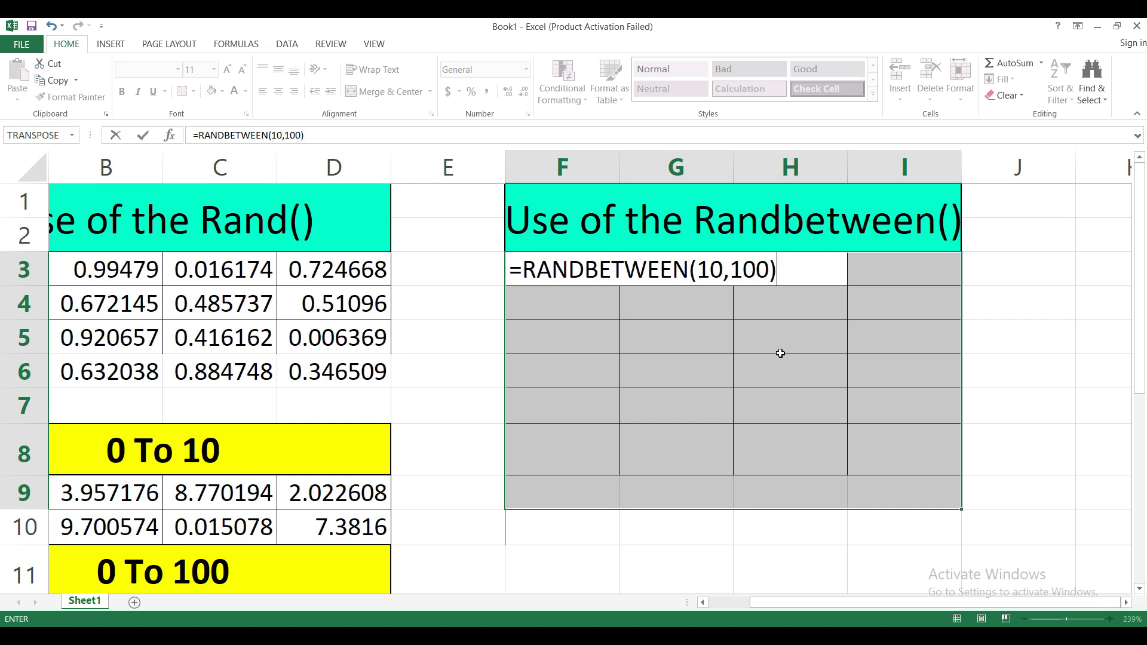
pyautogui.hotkey('ctrl', 'Return')
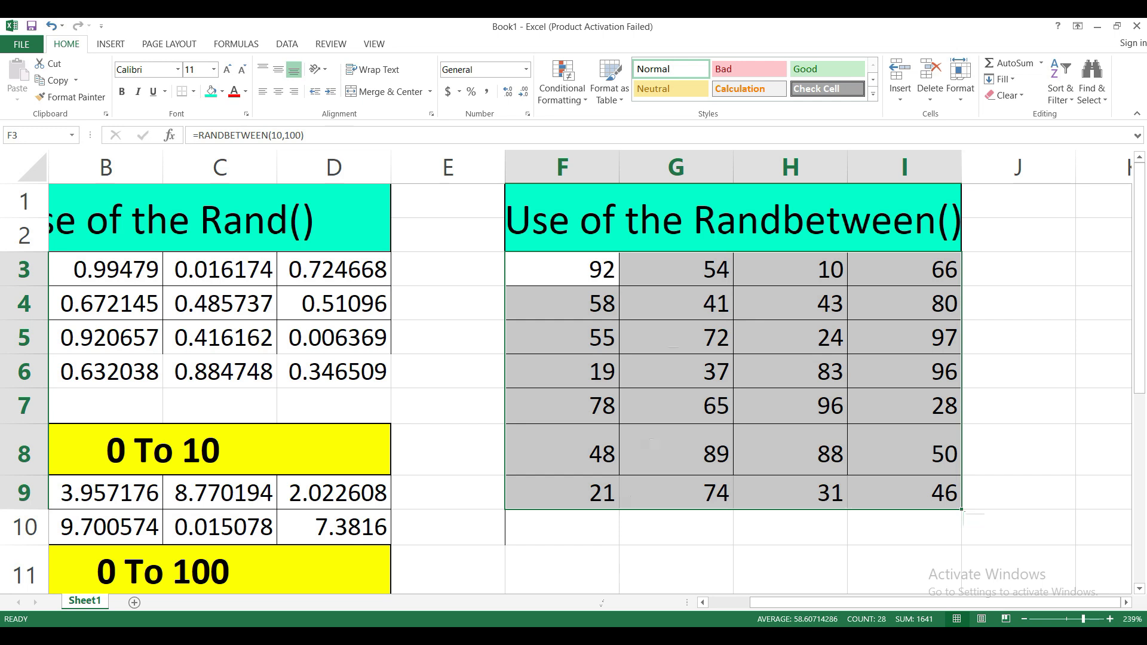
# Enter the test number 46 in F10 to force a recalculation, and delete it again.
pyautogui.click(607, 541)
pyautogui.write('46')
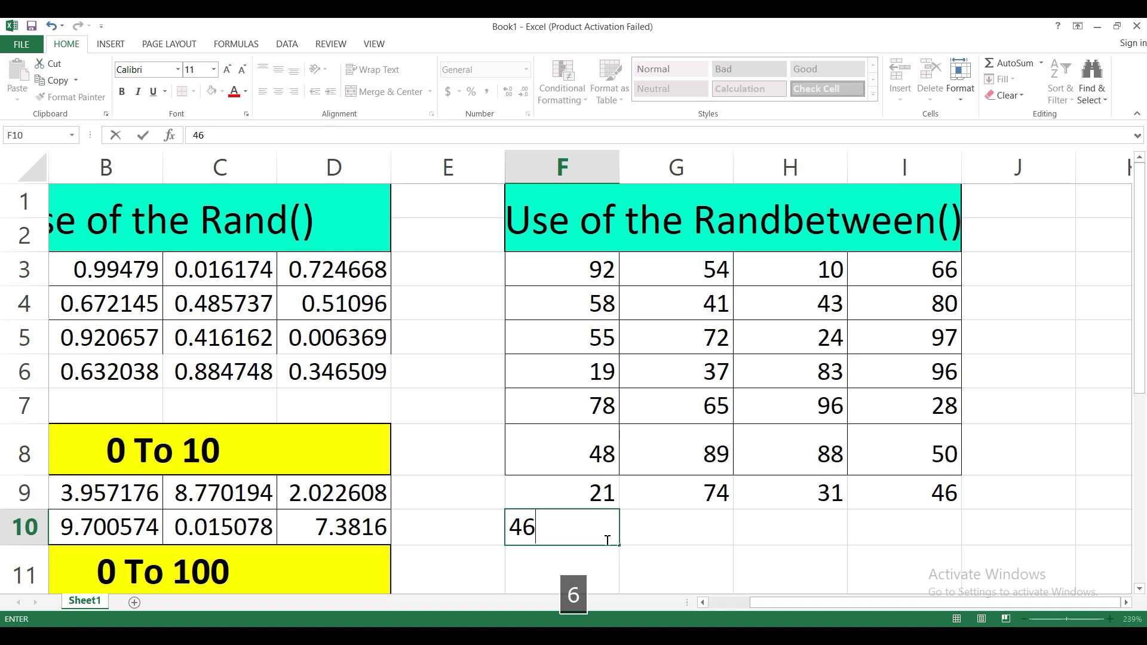
pyautogui.press('Return')
pyautogui.click(609, 496)
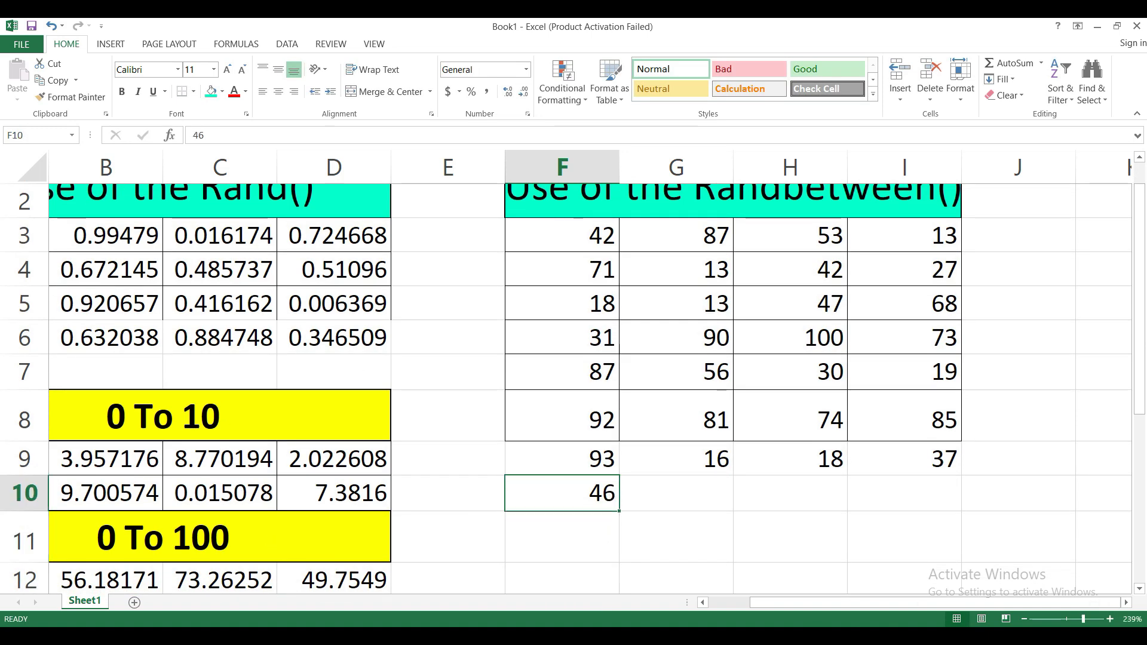
pyautogui.press('Delete')
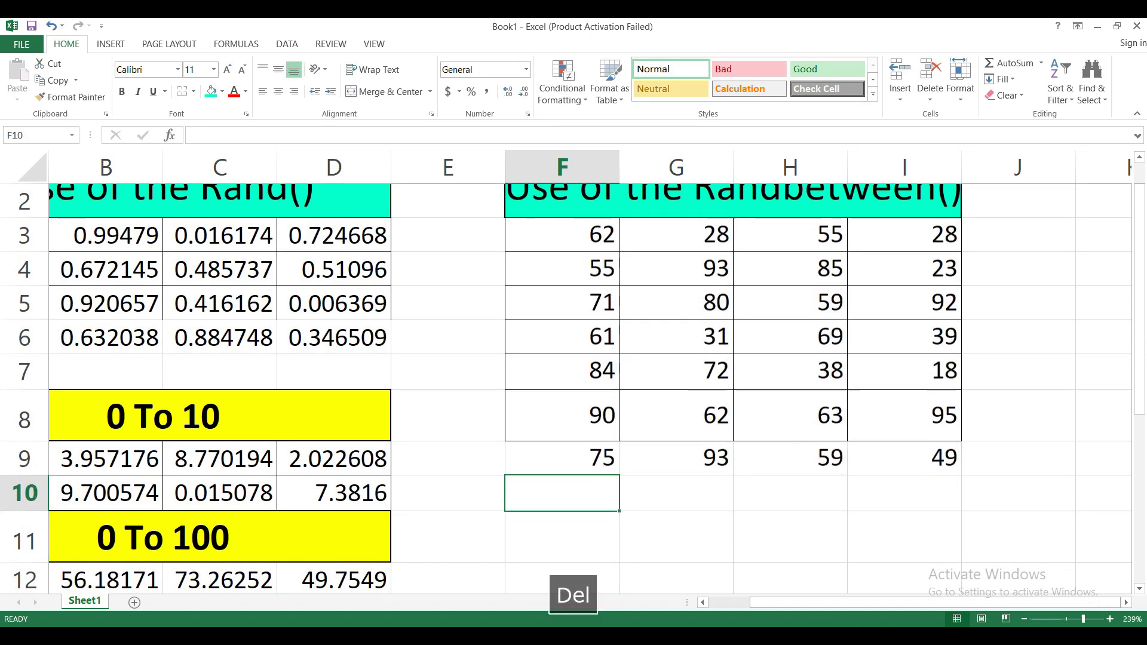
# Freeze the random numbers in F3:I9 by pasting them over themselves with Paste Special Values, and check the contents of G5 and H5.
pyautogui.click(564, 247)
pyautogui.hotkey('ctrl', 'shift', 'Right')
pyautogui.hotkey('ctrl', 'shift', 'Down')
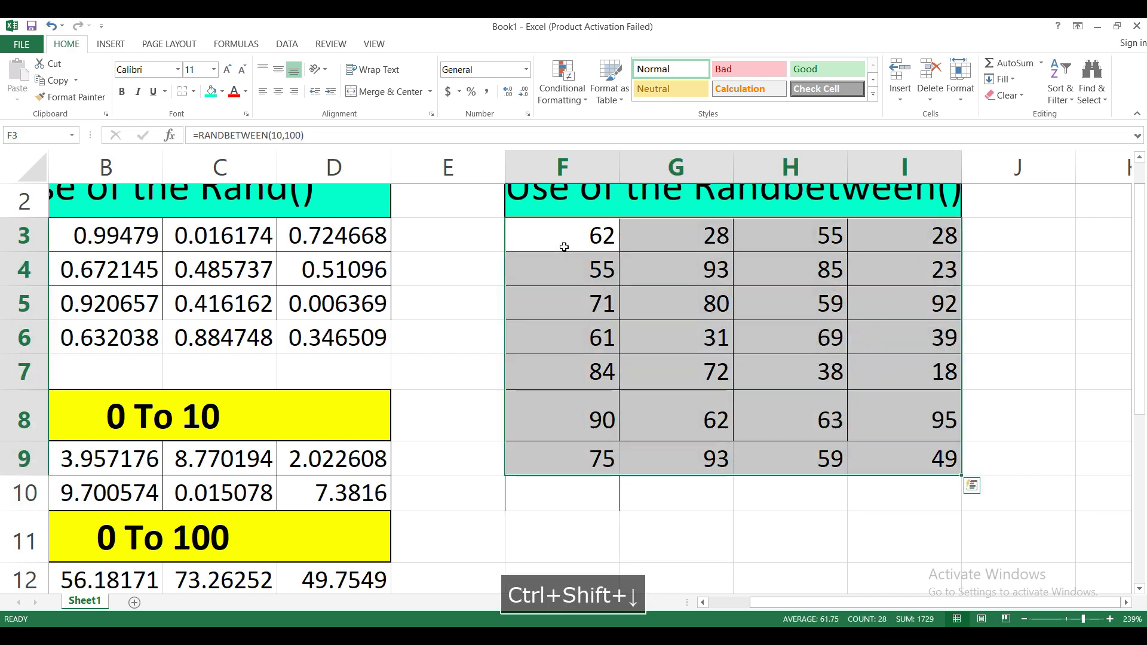
pyautogui.hotkey('ctrl', 'c')
pyautogui.rightClick(590, 232)
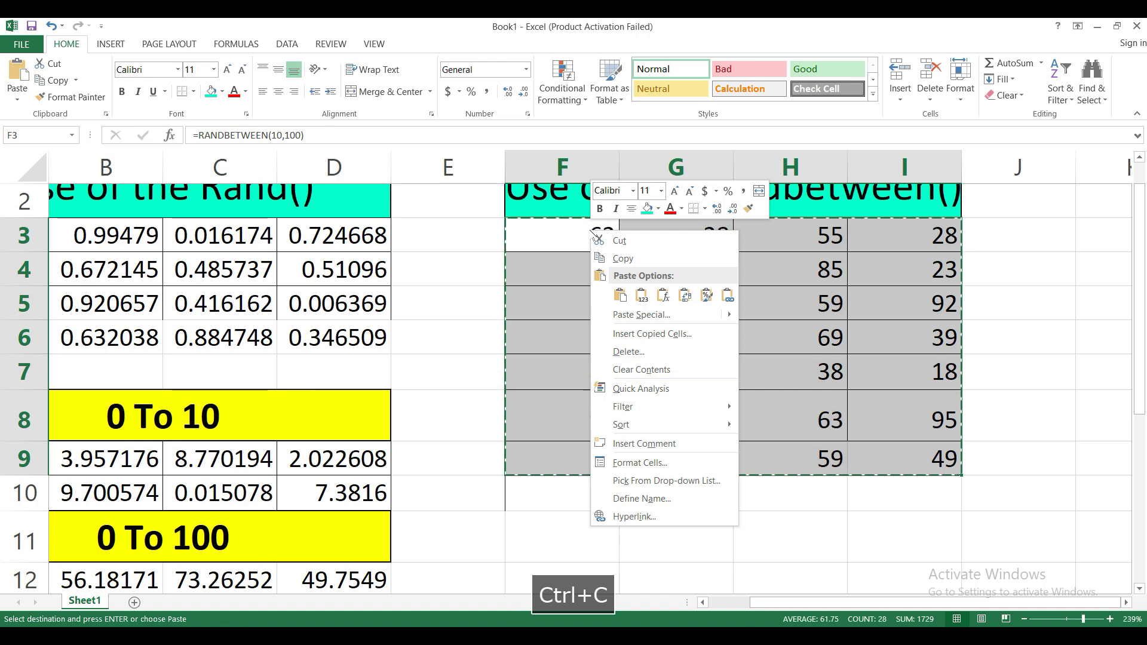
pyautogui.moveTo(653, 321)
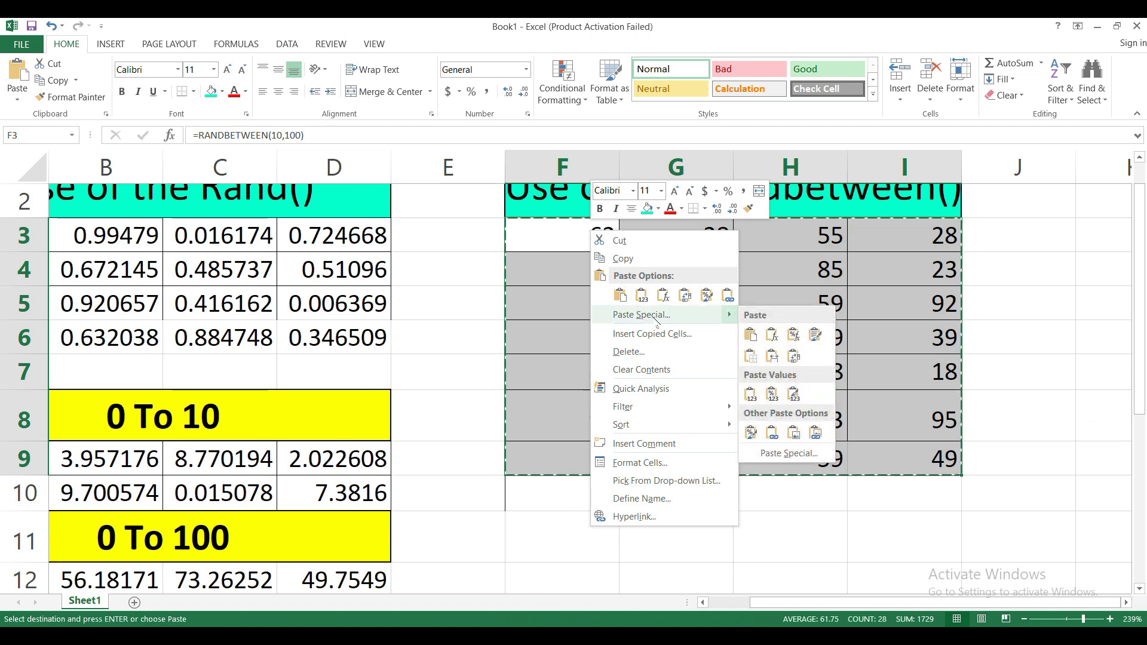
pyautogui.click(653, 320)
pyautogui.click(553, 259)
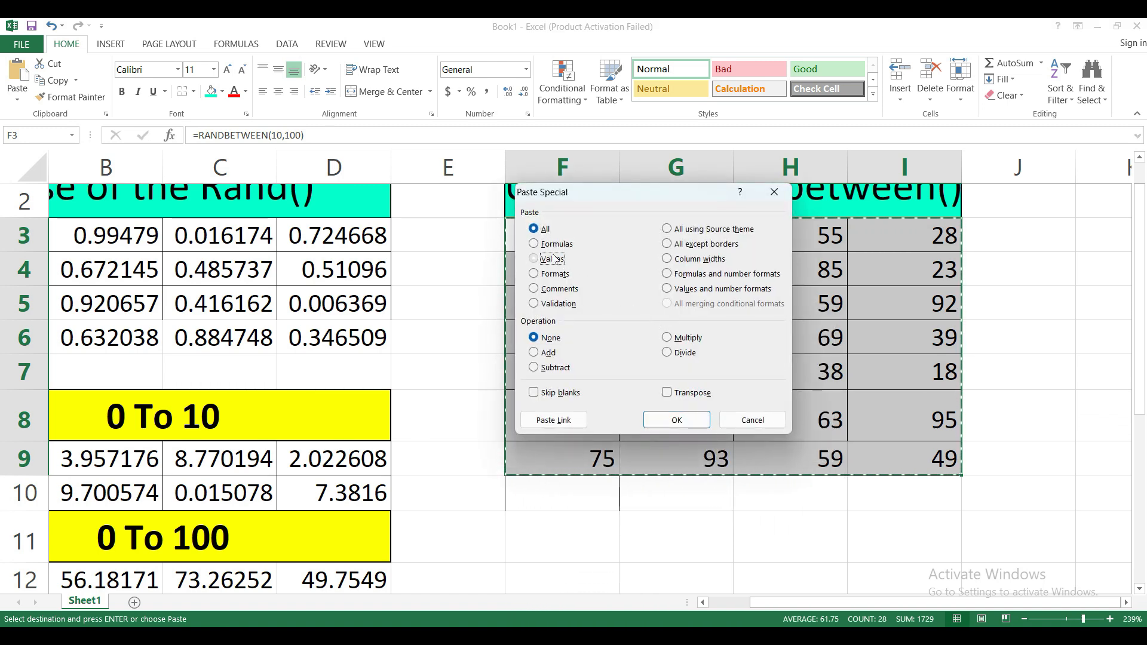
pyautogui.click(676, 420)
pyautogui.click(806, 574)
pyautogui.press('Escape')
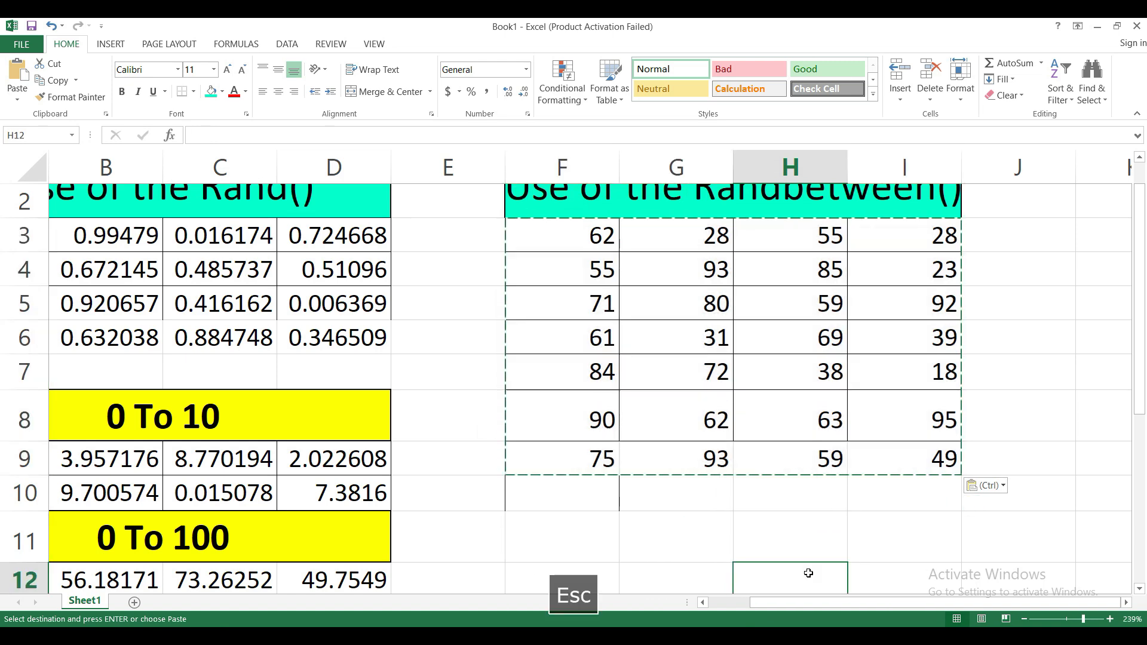
pyautogui.scroll(-2, 758, 423)
pyautogui.scroll(2, 733, 368)
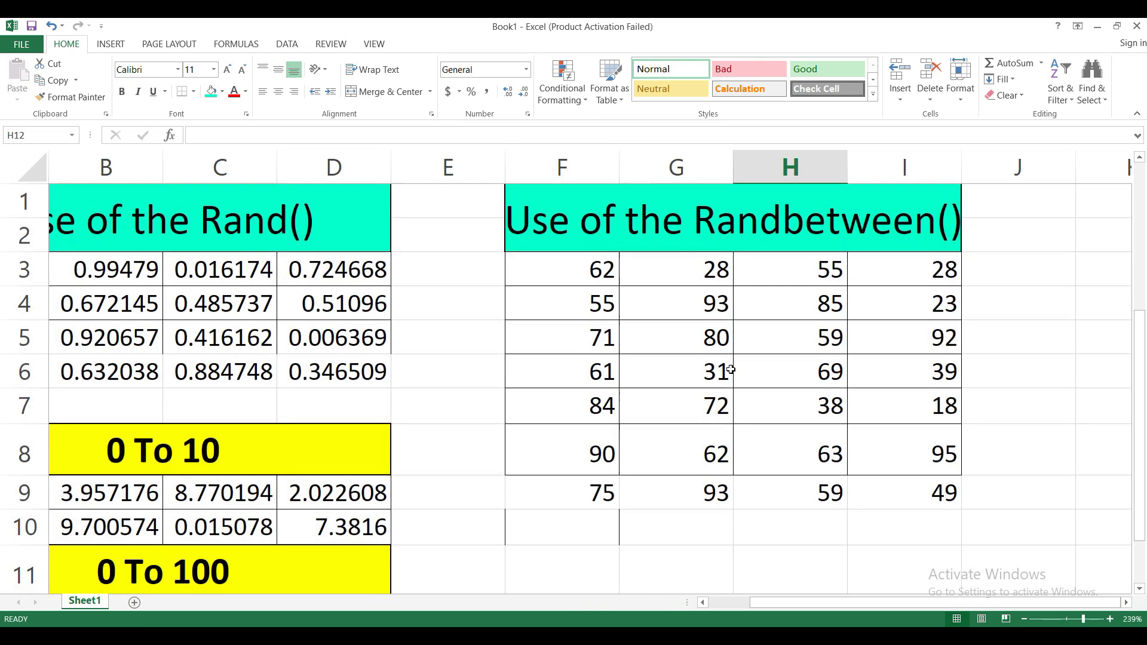
pyautogui.click(716, 352)
pyautogui.press('Right')
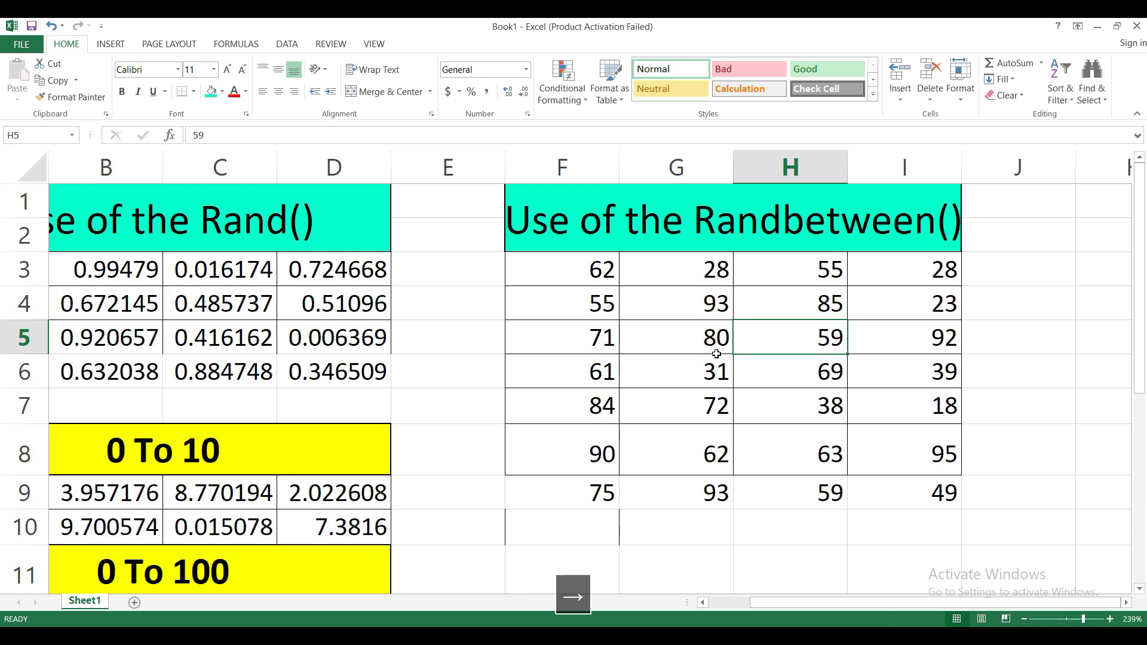
pyautogui.press('Left')
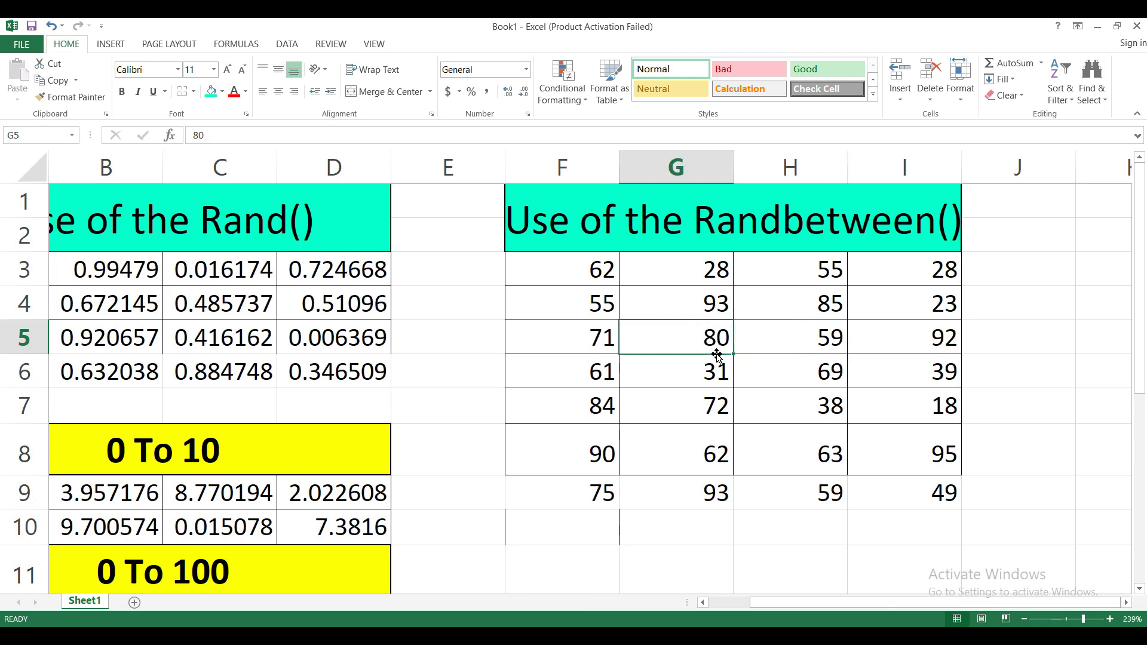
# Enter the subject headings math, hindi, science and computer in B27:E27.
pyautogui.scroll(-8, 738, 307)
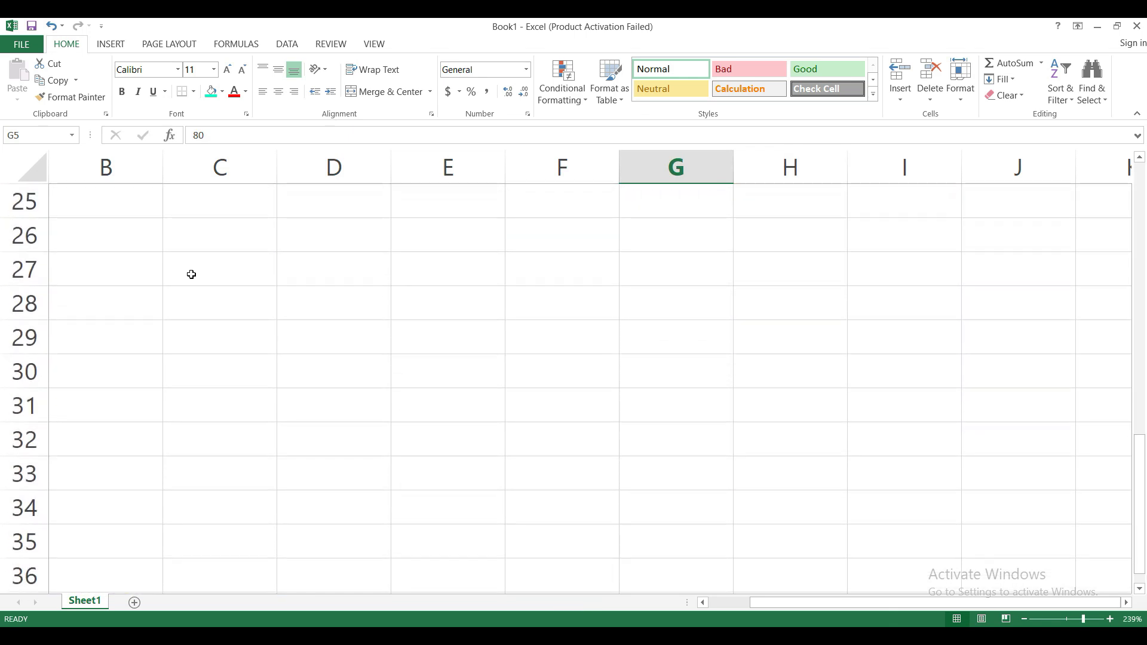
pyautogui.click(131, 266)
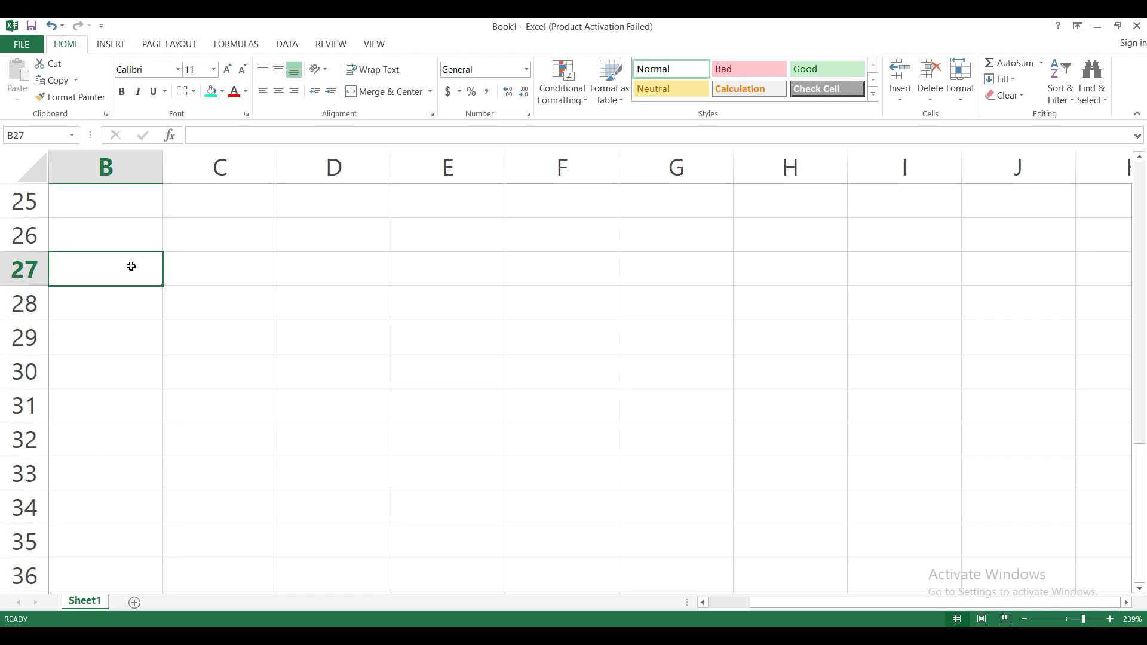
pyautogui.write('math')
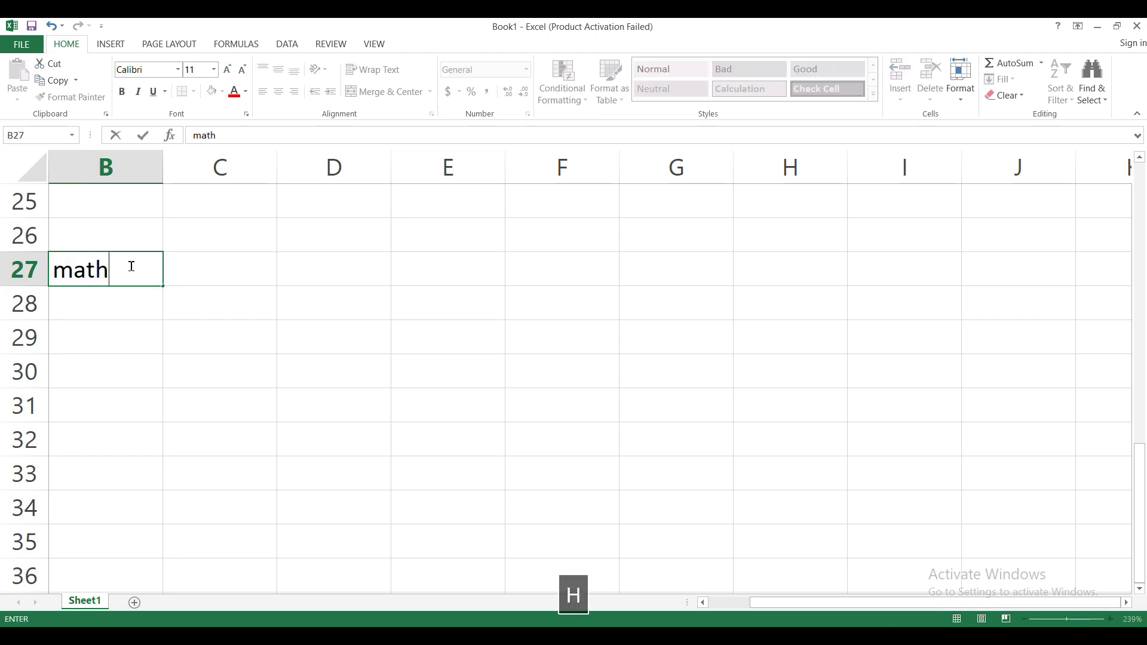
pyautogui.press('Right')
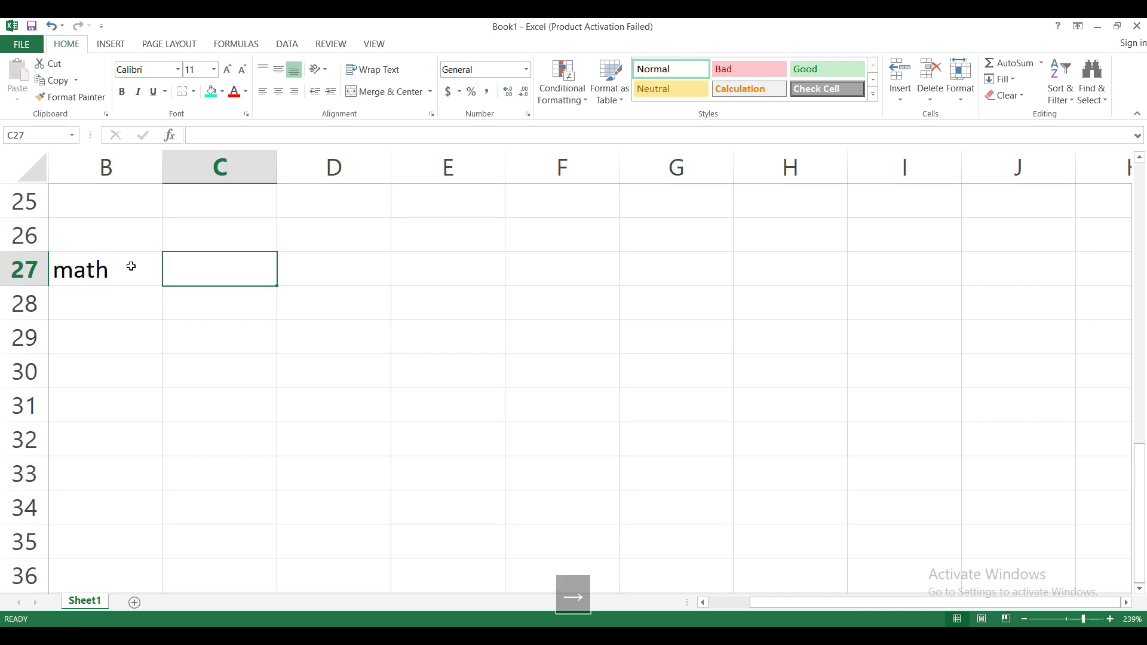
pyautogui.write('hindi')
pyautogui.press('Right')
pyautogui.write('science')
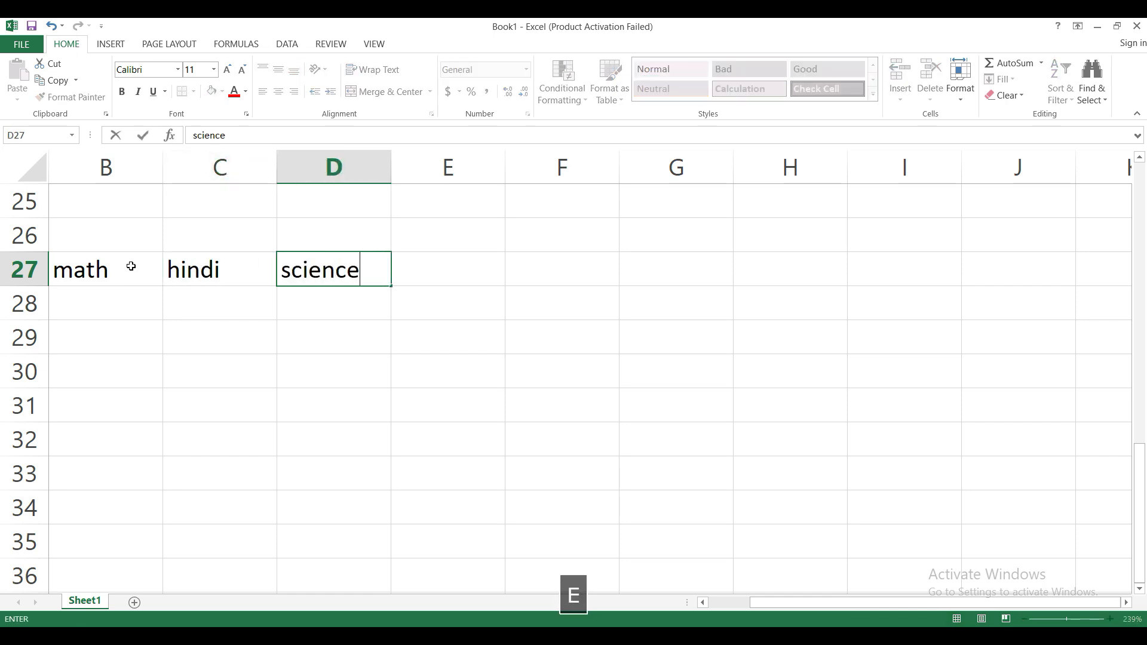
pyautogui.press('Right')
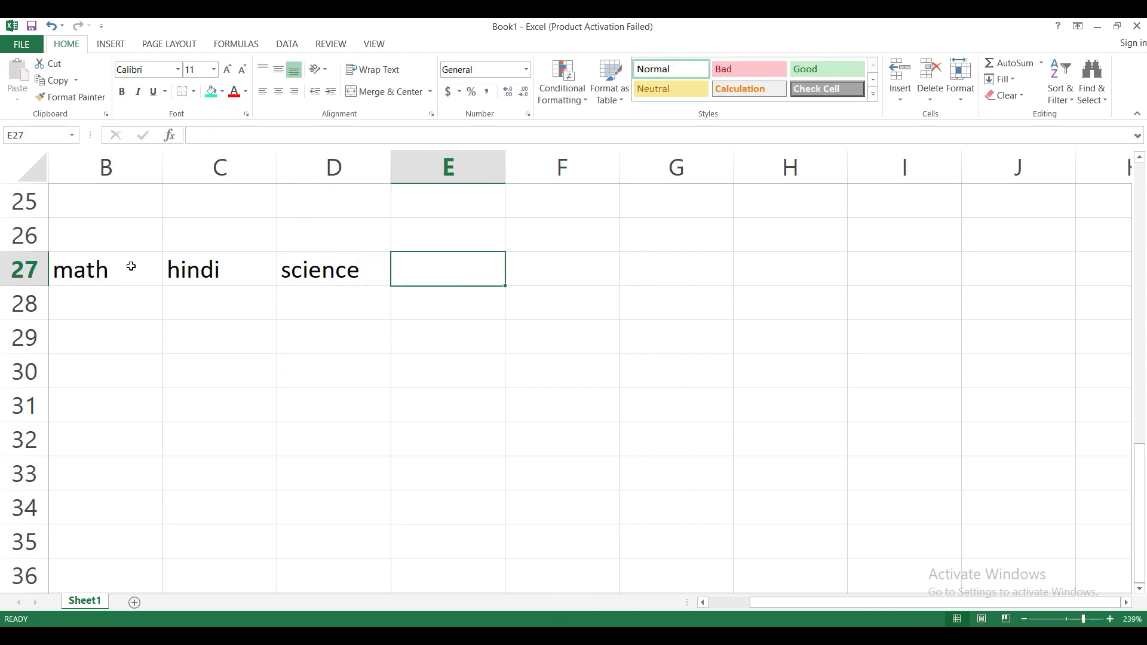
pyautogui.write('computer')
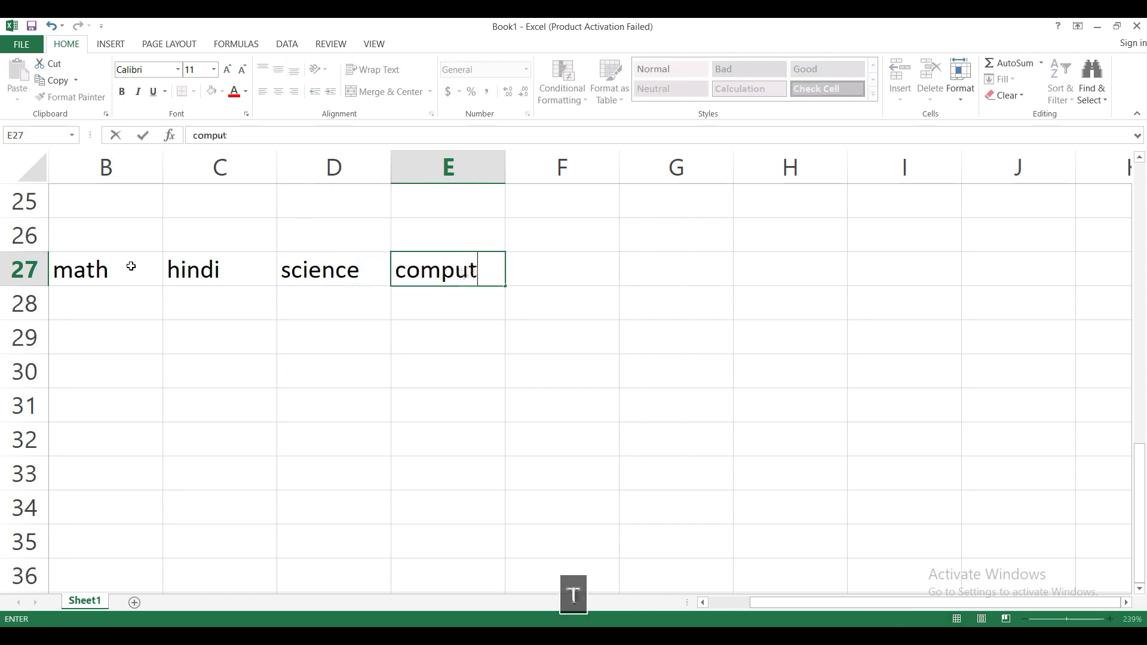
pyautogui.press('Return')
# Enter the marks range 34-95 in E26 above the computer heading.
pyautogui.press('Up')
pyautogui.press('Up')
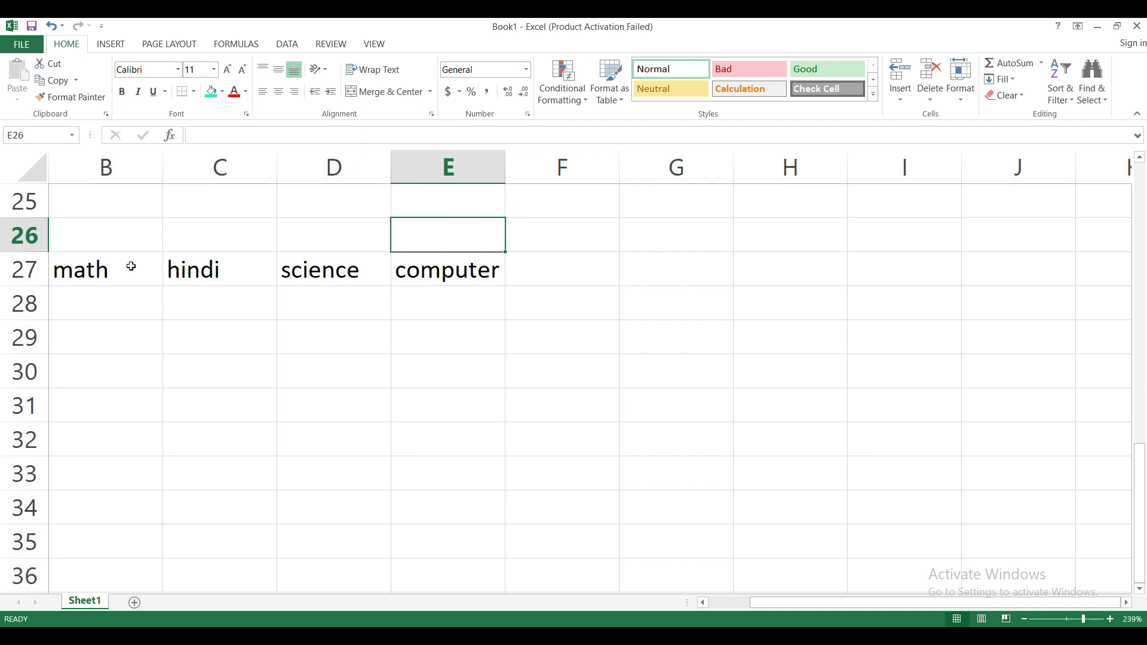
pyautogui.write('34-95')
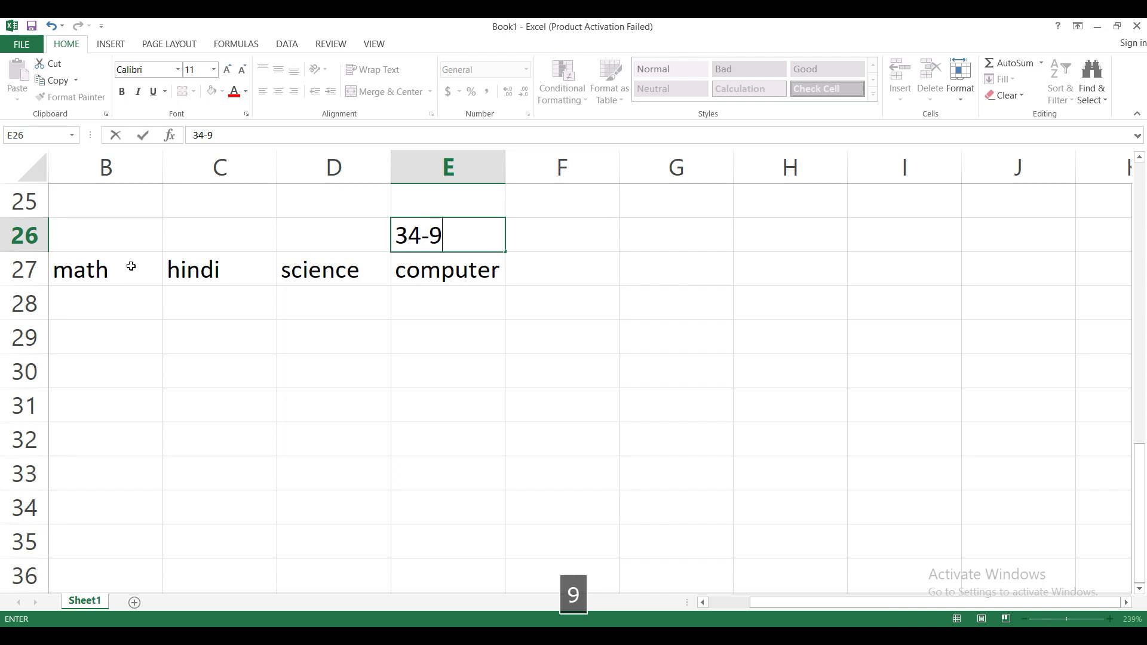
# Fill B28:E34 below the subject headings with the formula =RANDBETWEEN(34,95), and check the formula in several of the cells.
pyautogui.click(86, 300)
pyautogui.hotkey('shift', 'Right')
pyautogui.hotkey('shift', 'Right')
pyautogui.hotkey('shift', 'Right')
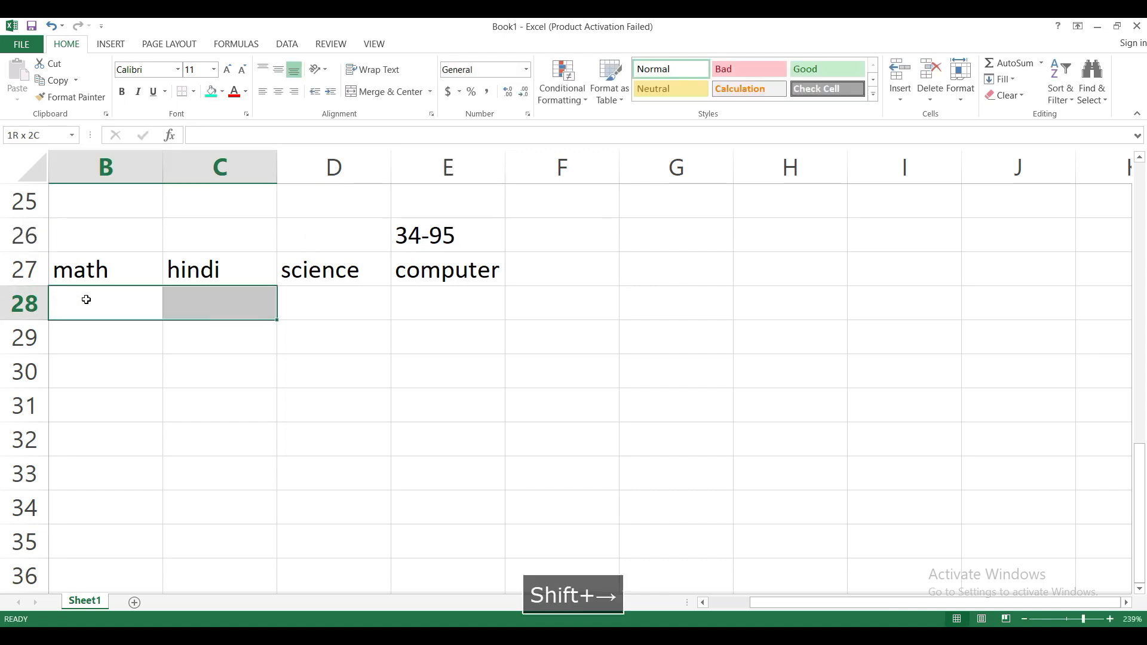
pyautogui.hotkey('shift', 'Down')
pyautogui.hotkey('shift', 'Down')
pyautogui.hotkey('shift', 'Down')
pyautogui.hotkey('shift', 'Down')
pyautogui.hotkey('shift', 'Down')
pyautogui.hotkey('shift', 'Down')
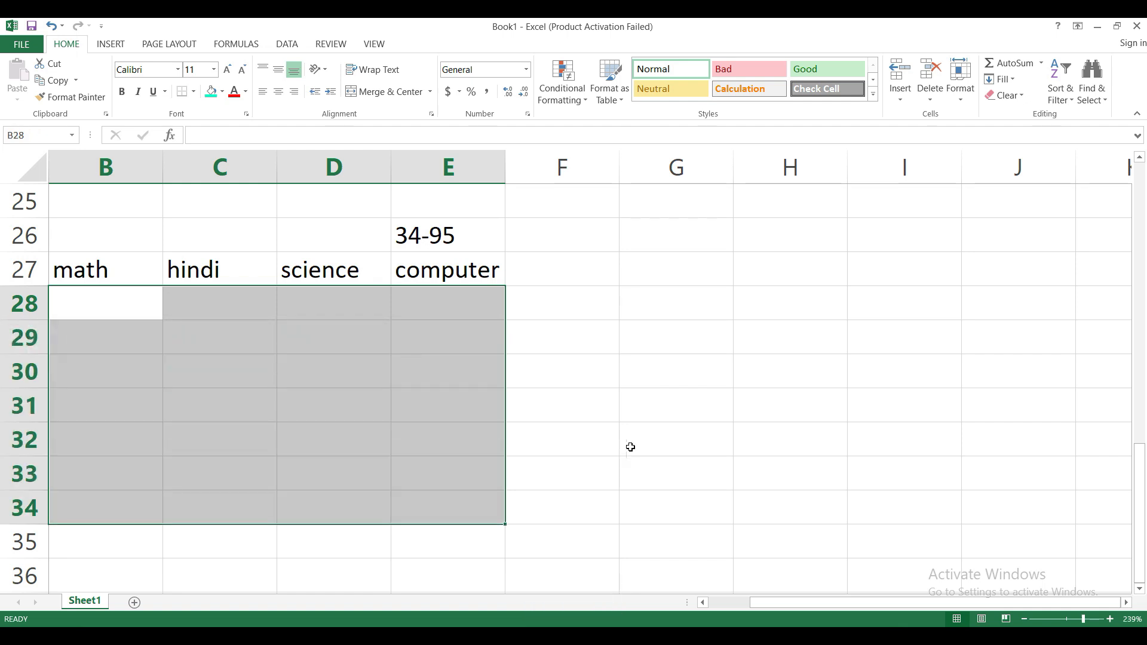
pyautogui.write('=rand')
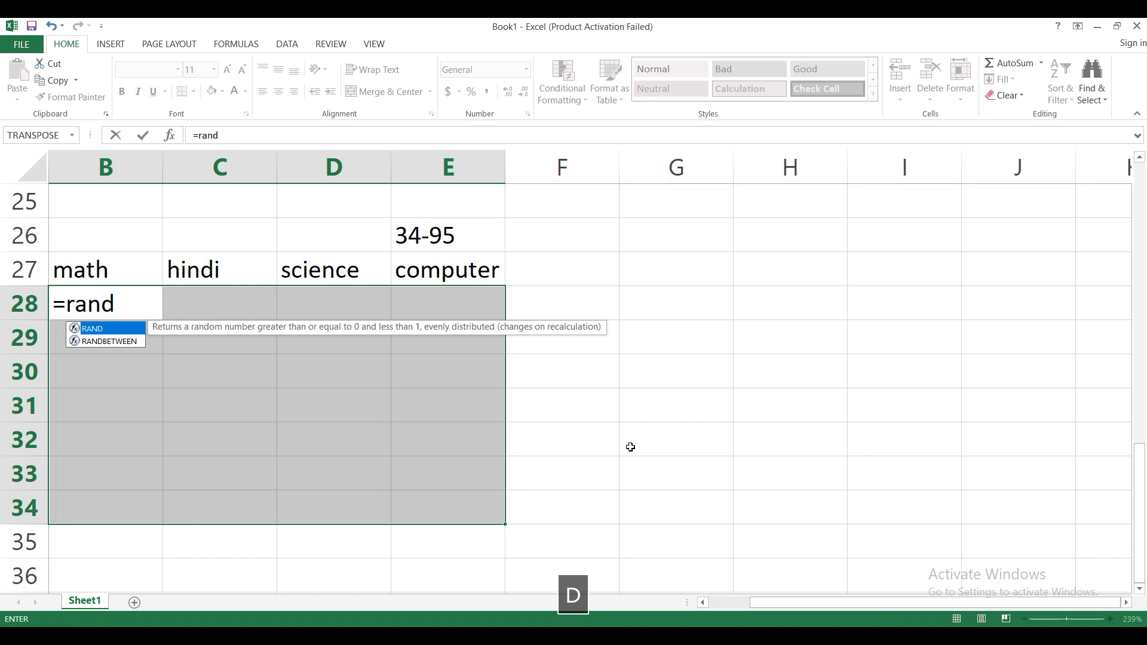
pyautogui.press('Down')
pyautogui.press('Tab')
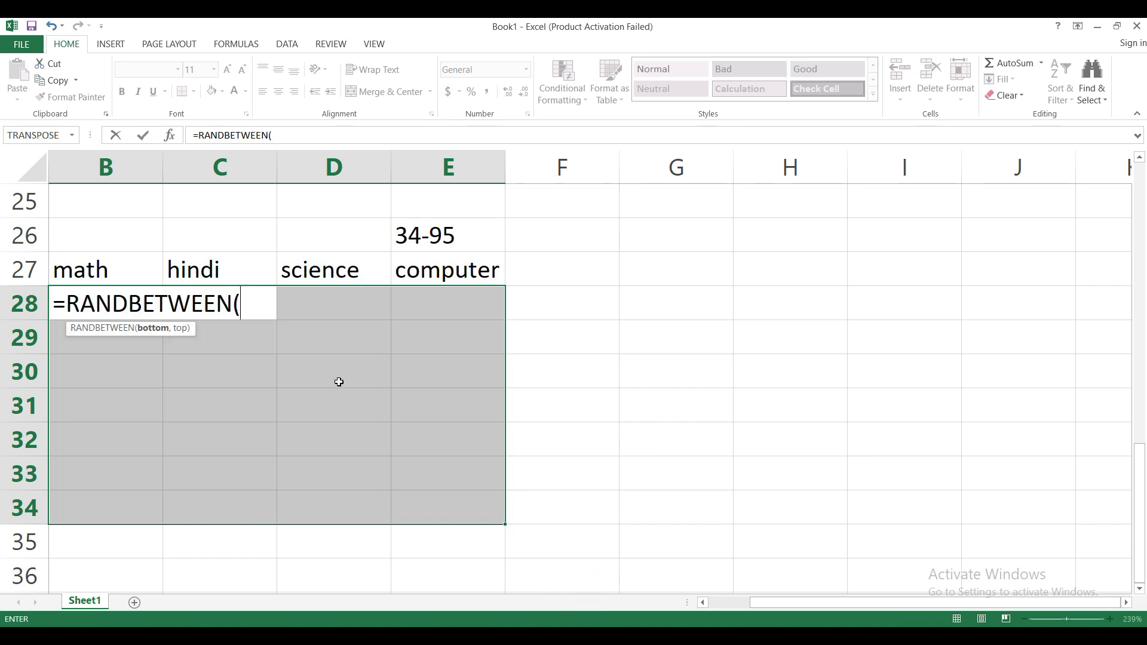
pyautogui.write('34,')
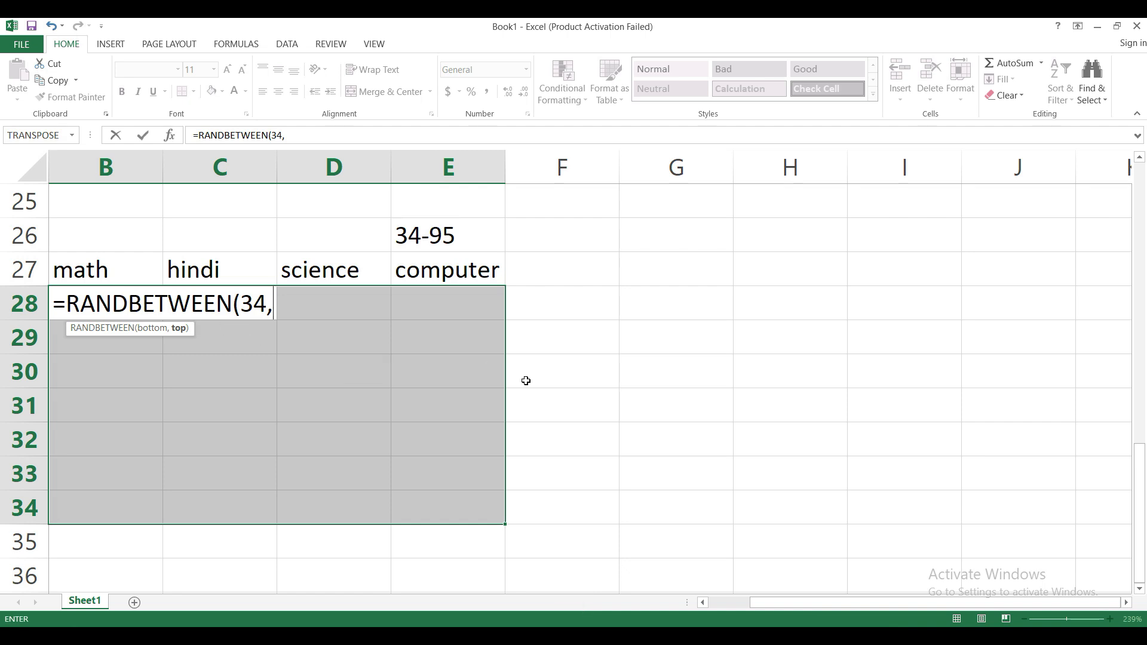
pyautogui.write('95)')
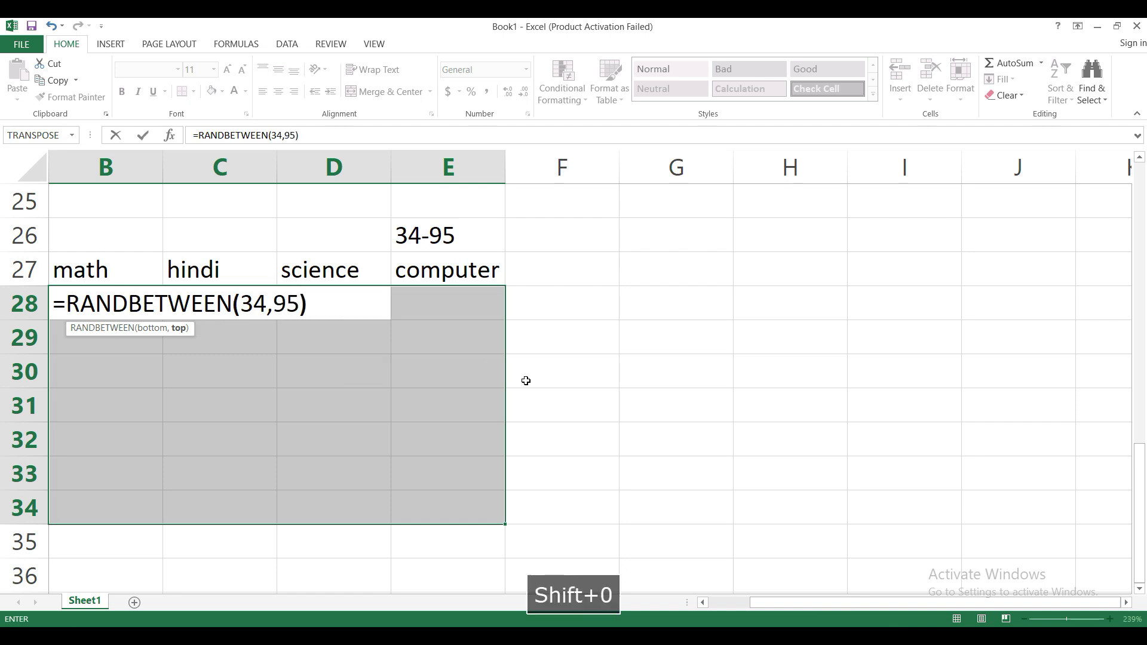
pyautogui.hotkey('ctrl', 'Return')
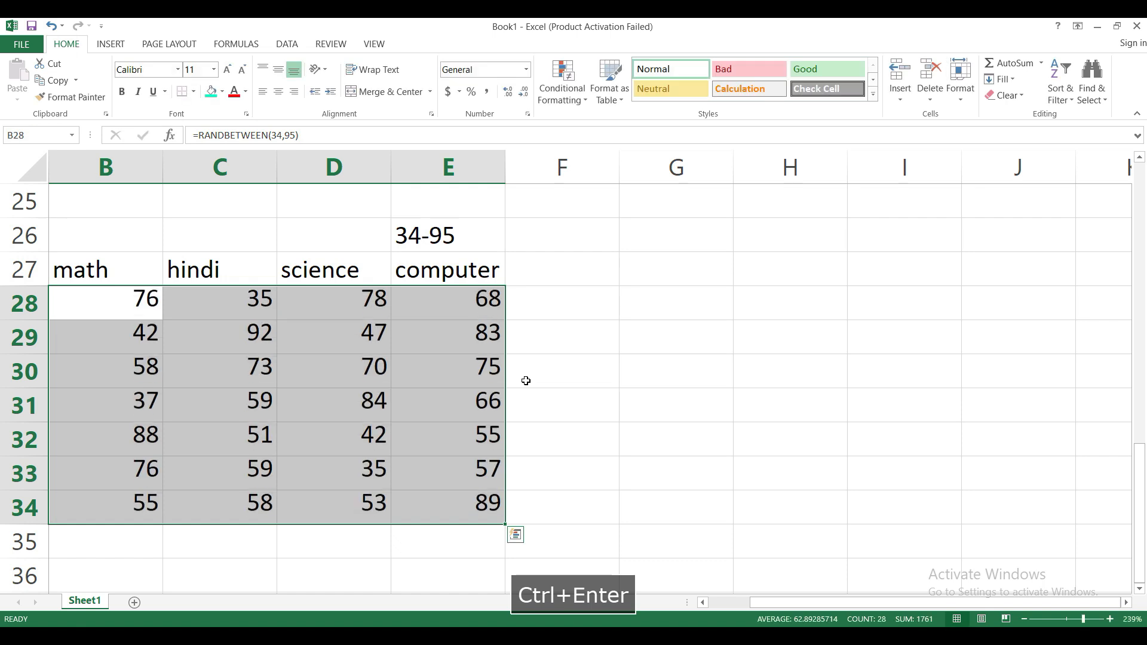
pyautogui.click(233, 354)
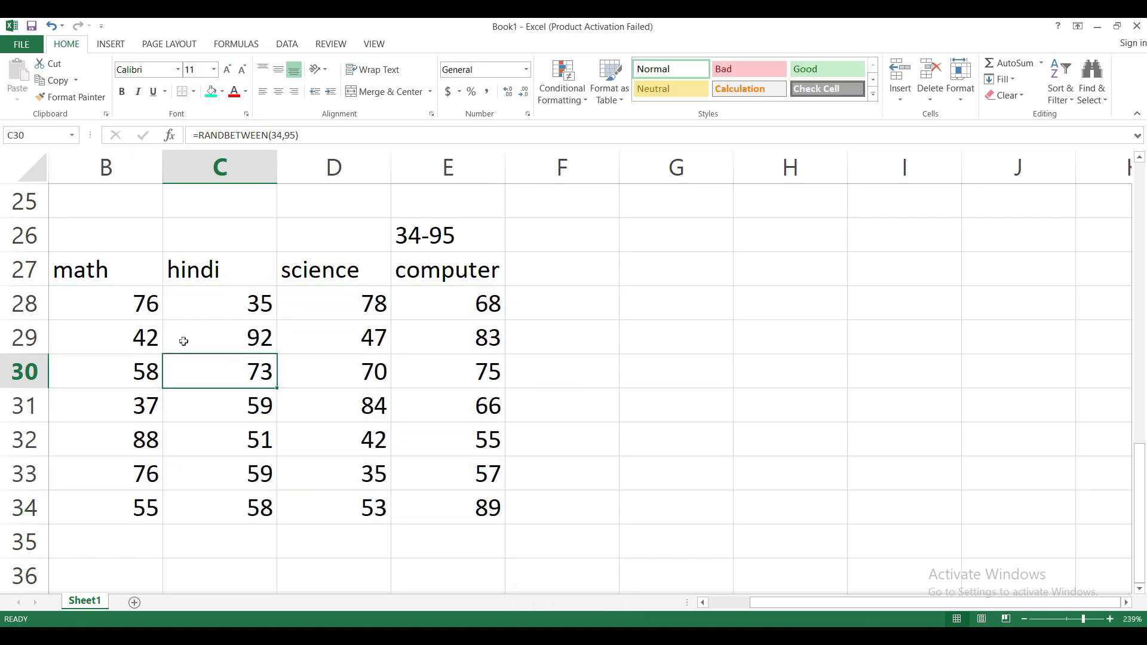
pyautogui.click(118, 312)
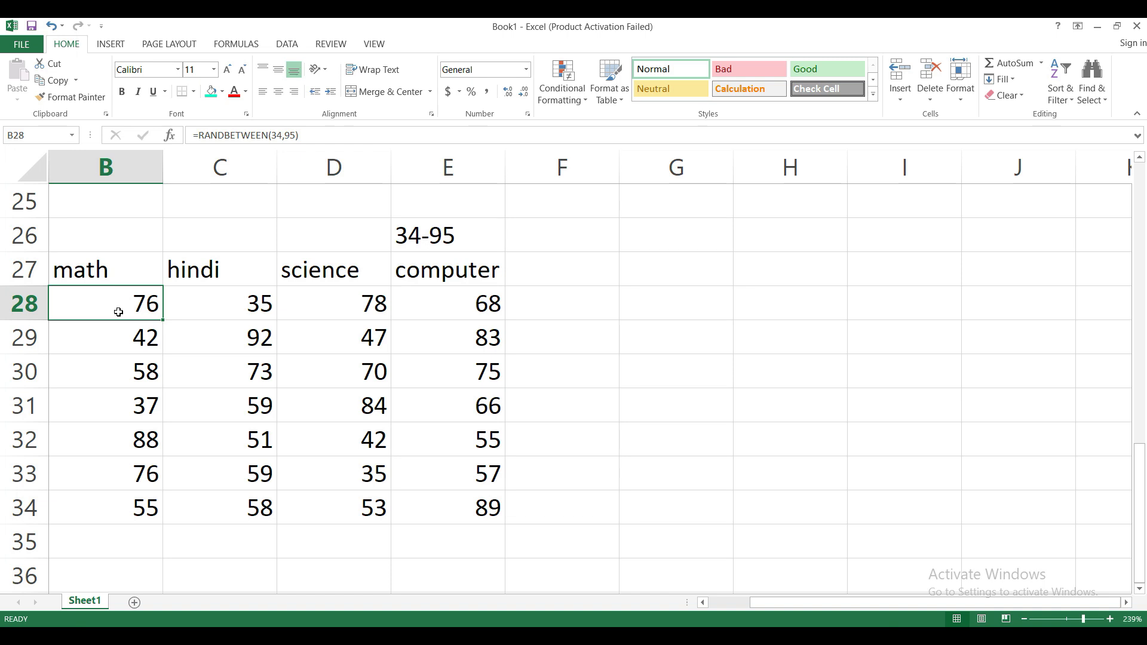
pyautogui.press('Right')
pyautogui.press('Right')
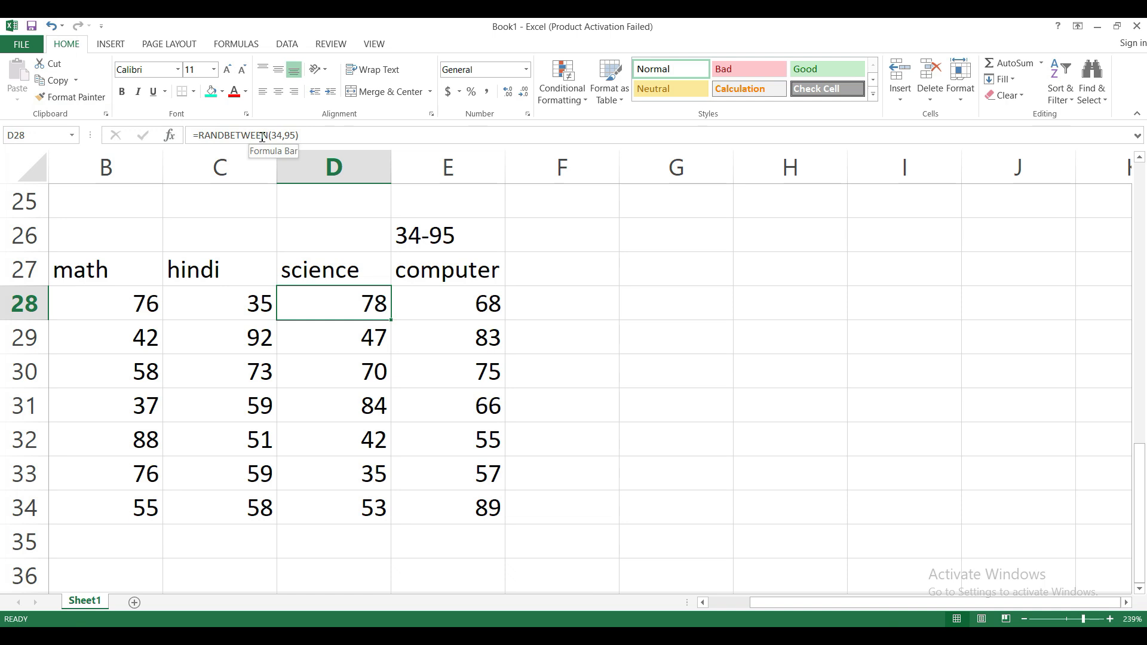
# Replace the formulas in B28:E34 with static numbers using copy and Paste Special Values, and check the contents of a few cells.
pyautogui.click(138, 304)
pyautogui.hotkey('shift', 'Right')
pyautogui.hotkey('shift', 'Right')
pyautogui.hotkey('shift', 'Right')
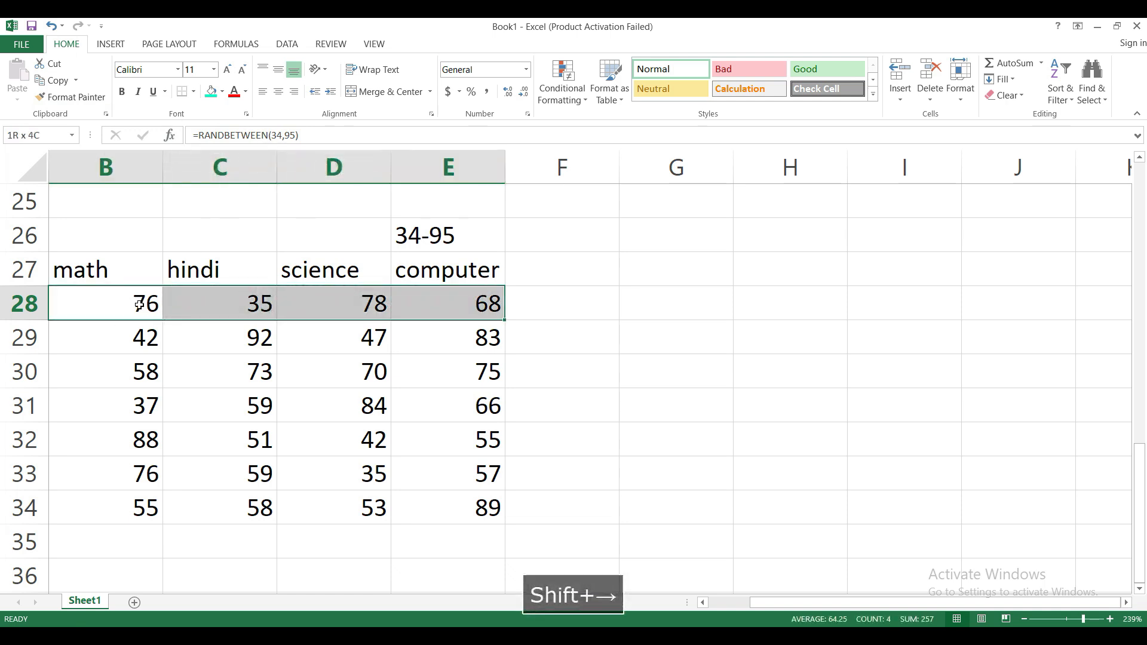
pyautogui.hotkey('ctrl', 'shift', 'Down')
pyautogui.hotkey('ctrl', 'c')
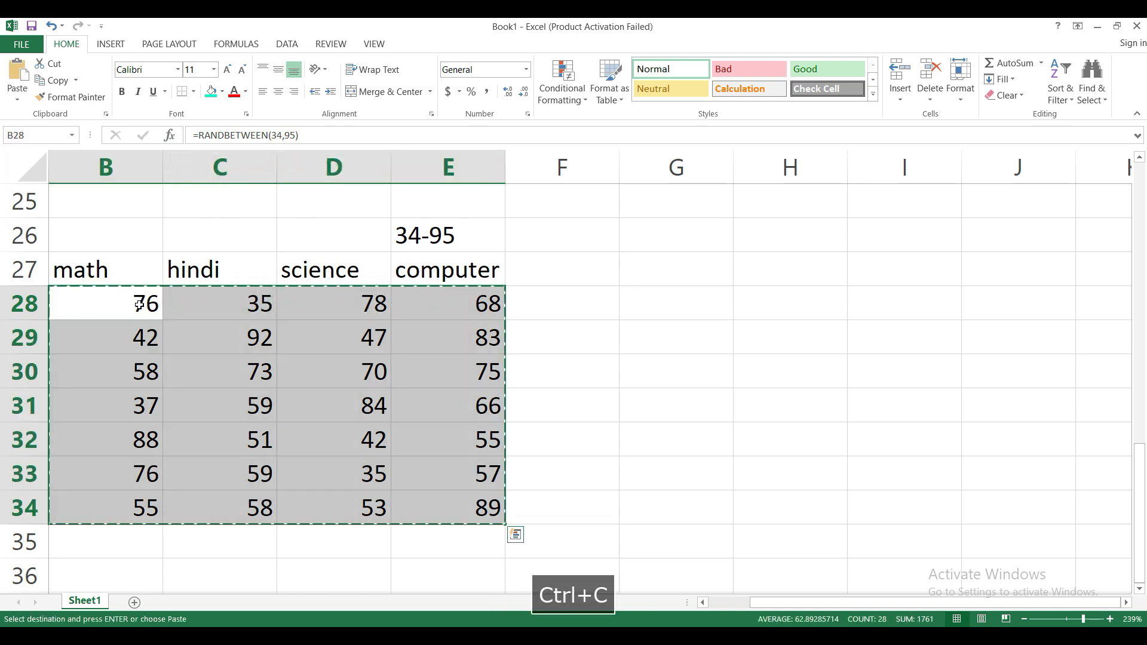
pyautogui.rightClick(153, 317)
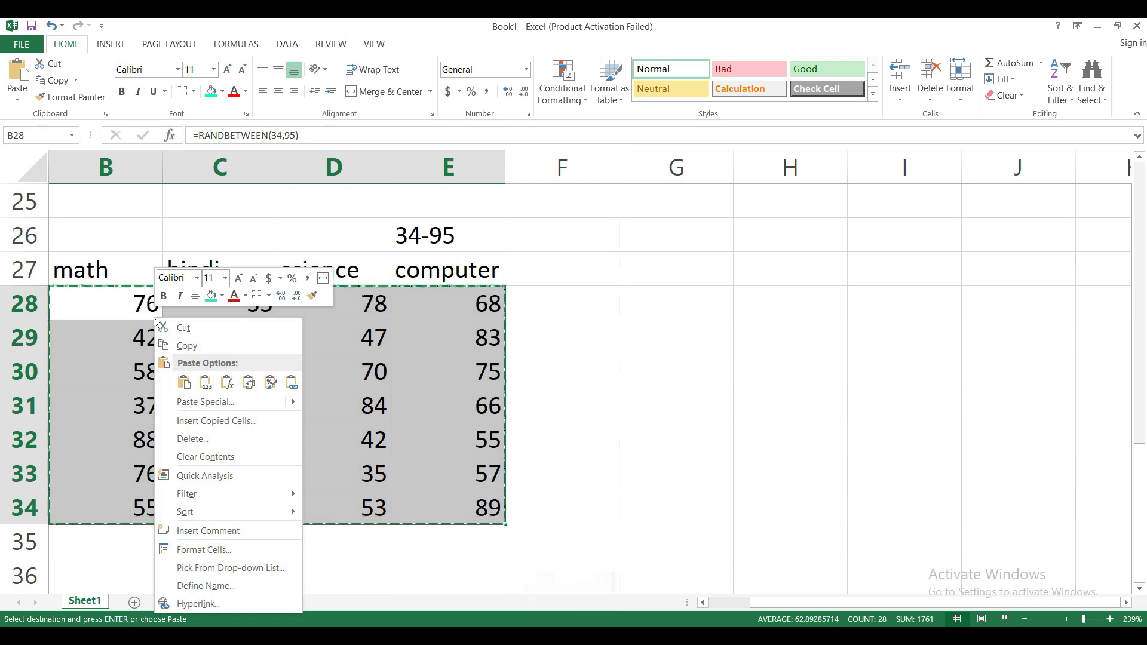
pyautogui.click(205, 402)
pyautogui.click(108, 339)
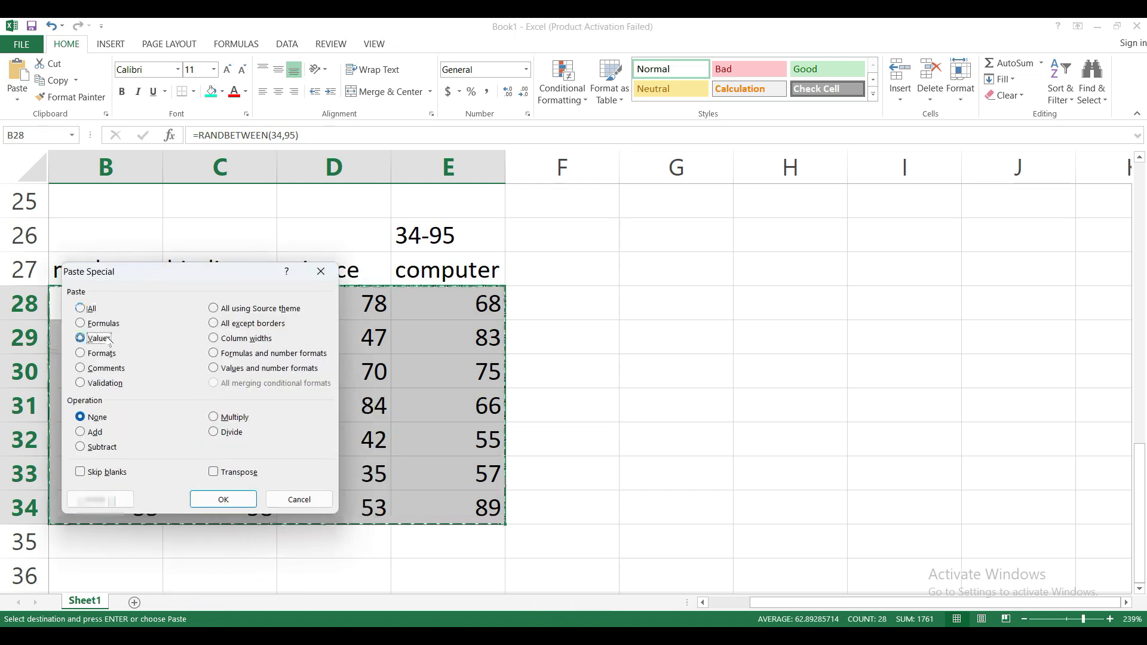
pyautogui.click(209, 499)
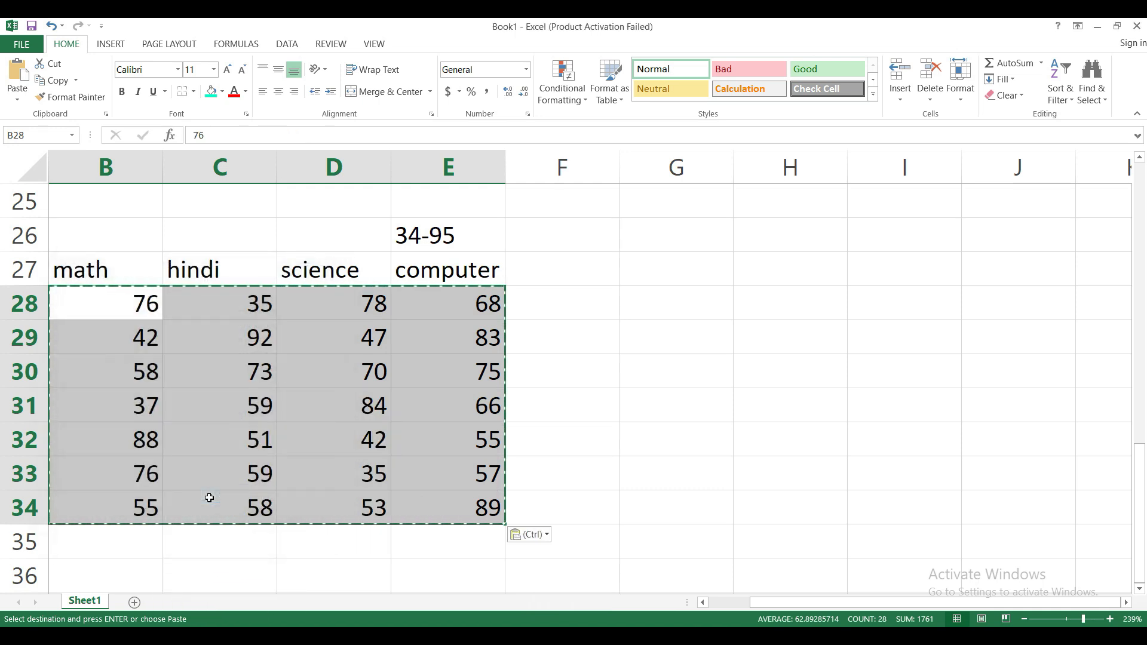
pyautogui.click(746, 435)
pyautogui.press('Escape')
pyautogui.click(369, 393)
pyautogui.press('Left')
pyautogui.press('Left')
# Enter the test numbers 4368 in H29 and 23925985 in H30 to force a recalculation.
pyautogui.click(737, 337)
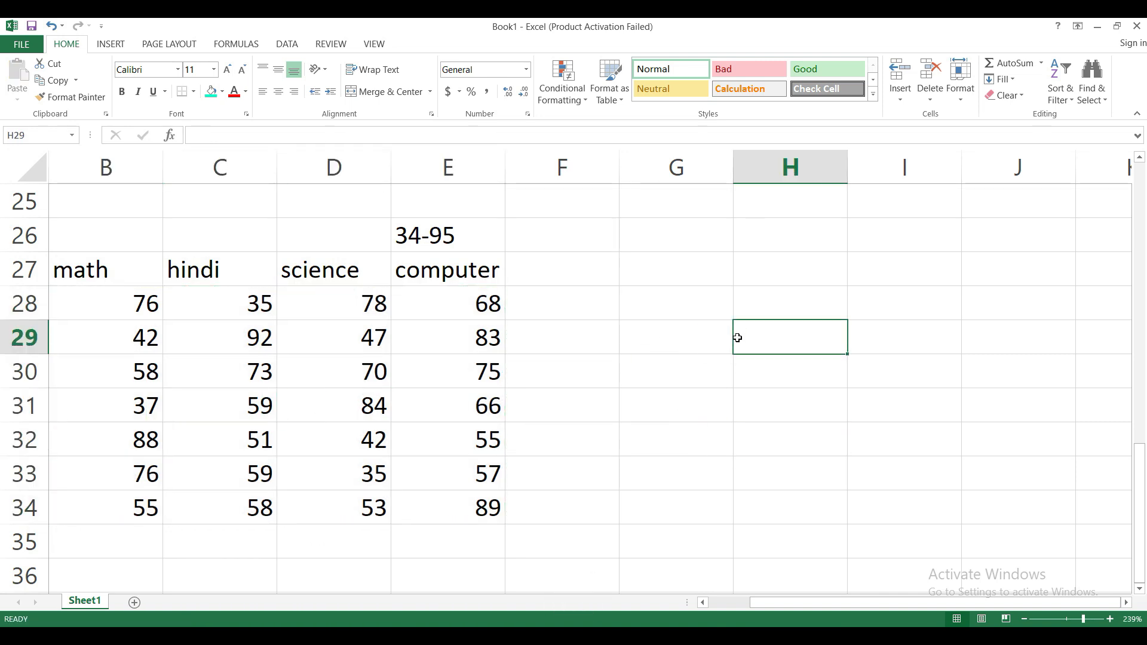
pyautogui.write('4368')
pyautogui.press('Return')
pyautogui.write('23925985')
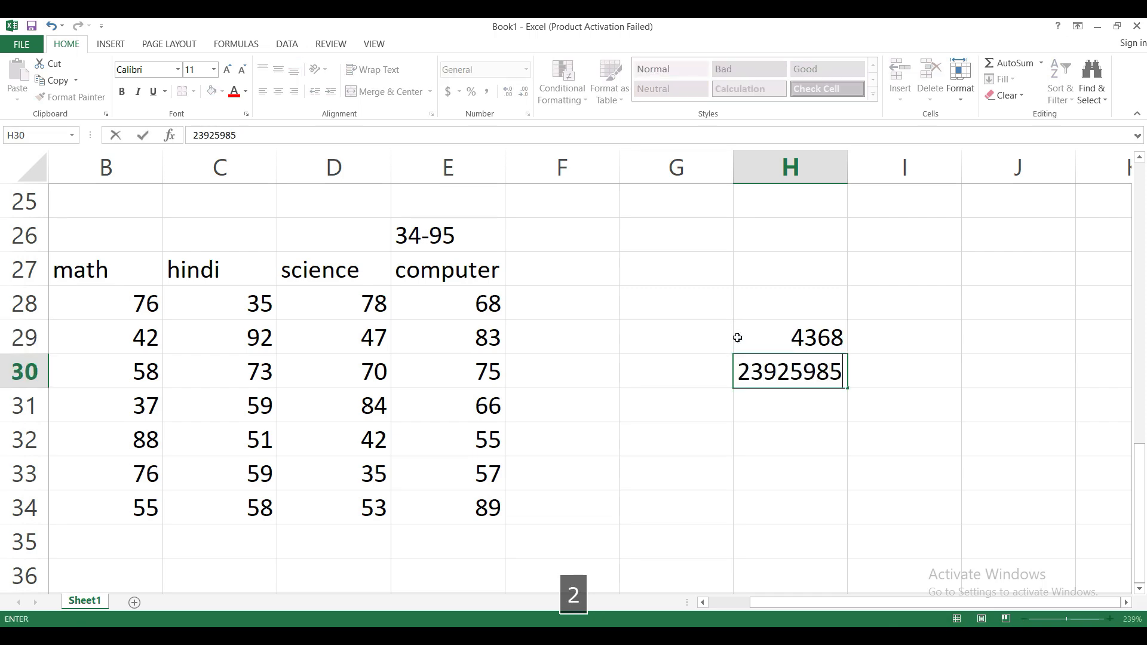
pyautogui.press('Return')
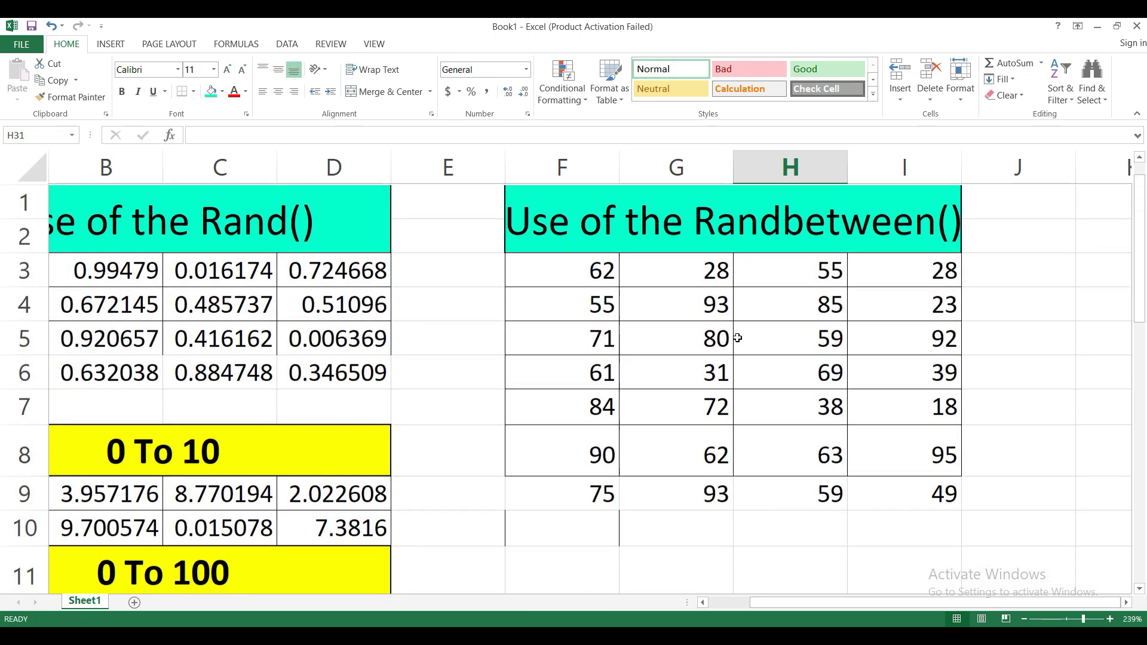
# Examine the contents of the row 3 cells under the "Use of the Rand()" heading.
pyautogui.click(321, 272)
pyautogui.press('Left')
pyautogui.press('Left')
pyautogui.press('Left')
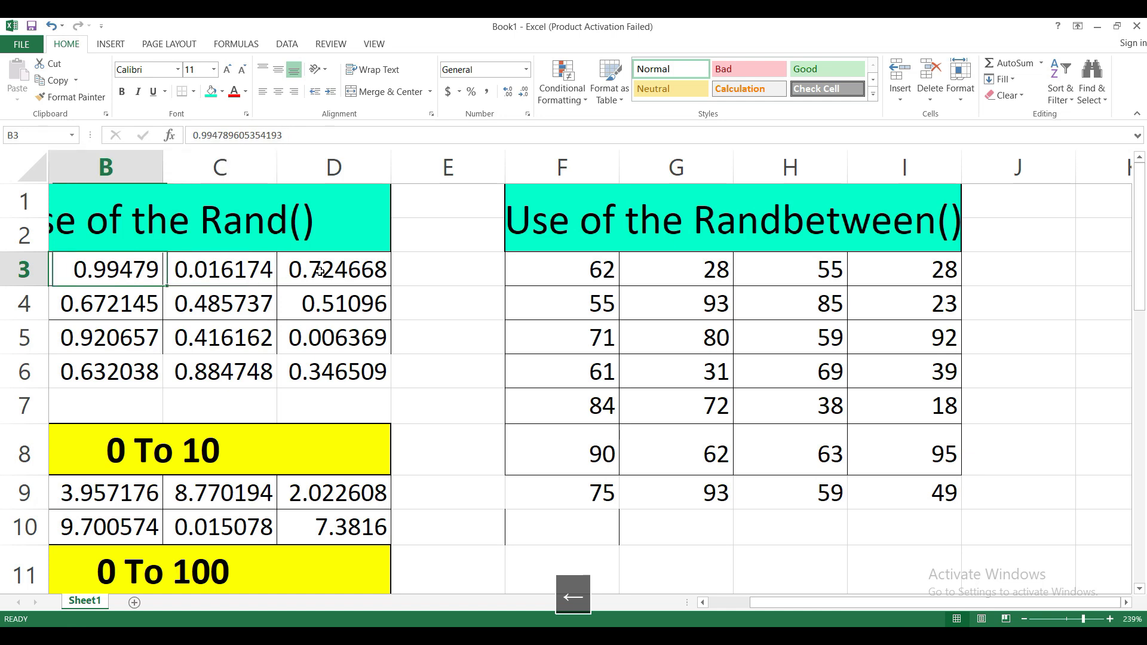